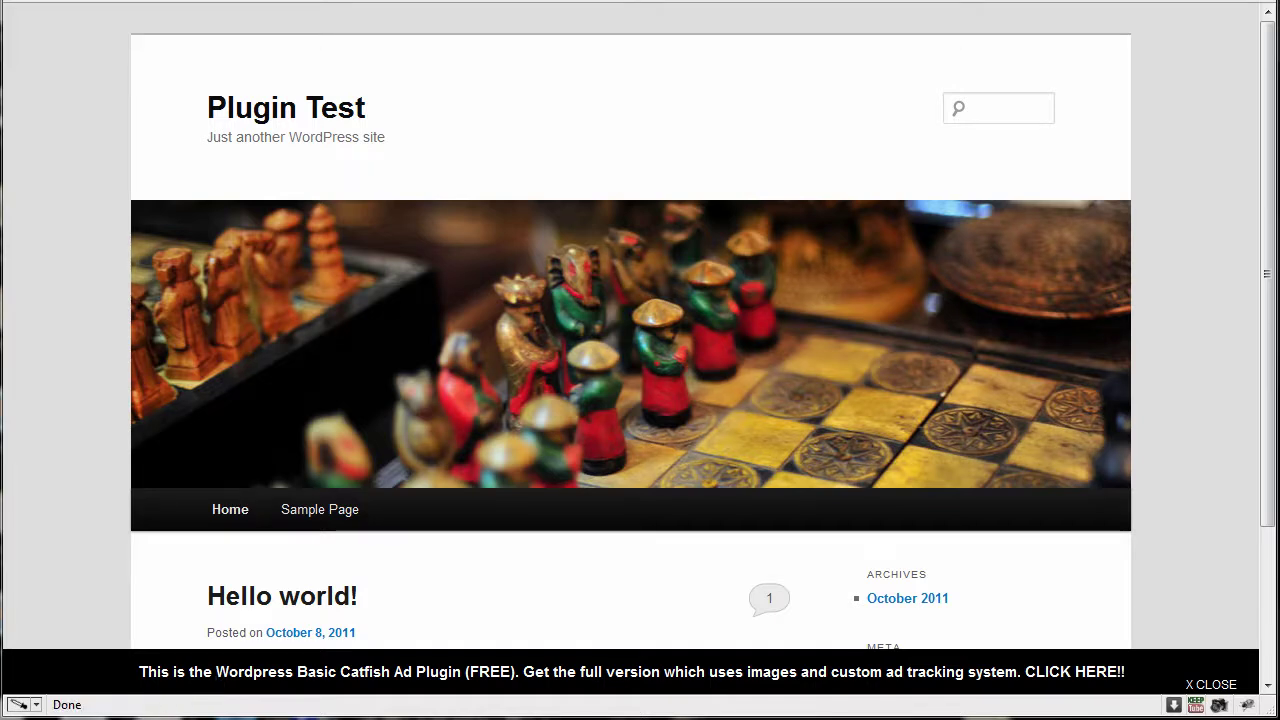
Step: Reload the Plugin Test site's front page to show the catfish ad bar
{"action": "key", "text": "F5"}
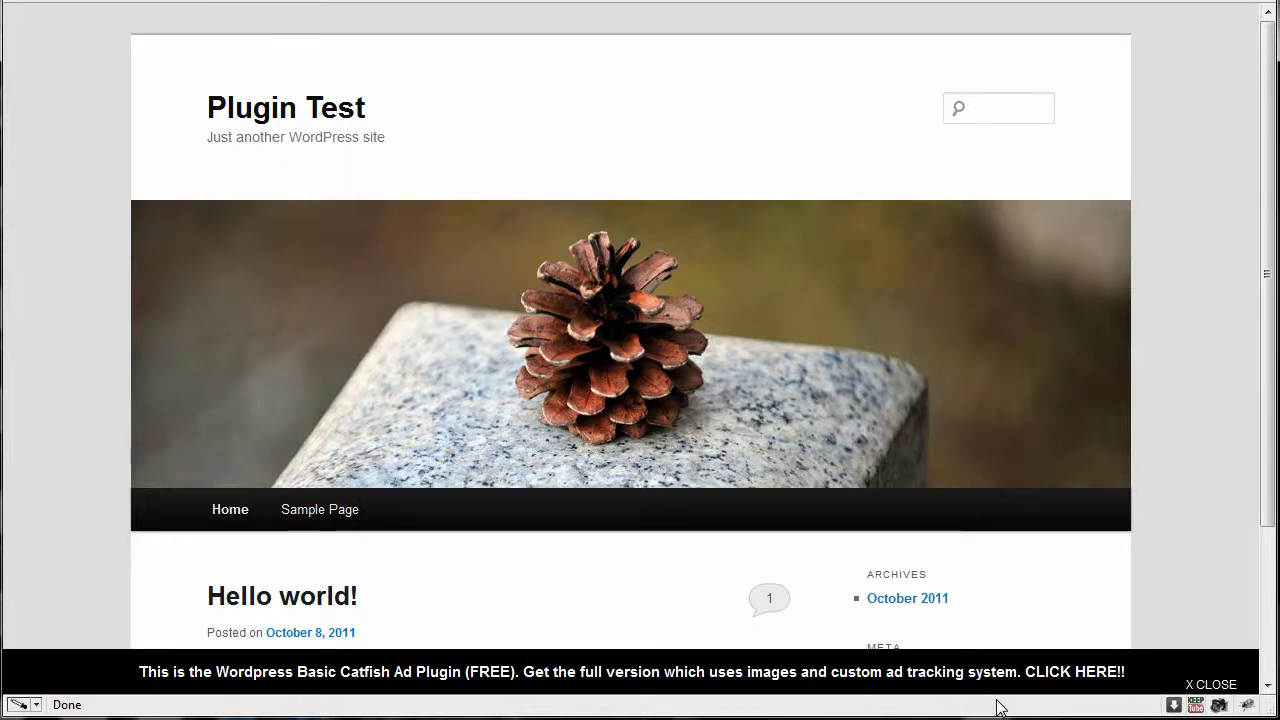
Step: Close the catfish ad bar along the bottom of the front page
{"action": "left_click", "coordinate": [1210, 685]}
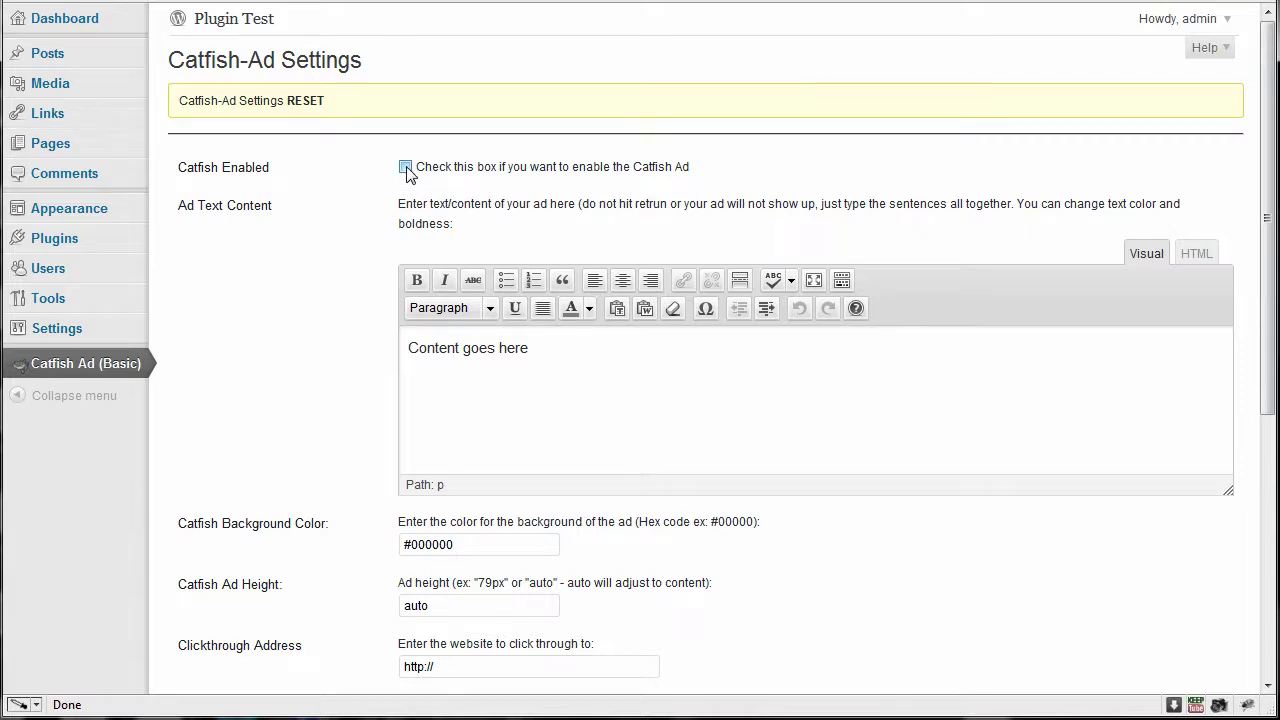
{"action": "scroll", "coordinate": [350, 230], "scroll_direction": "down", "scroll_amount": 3}
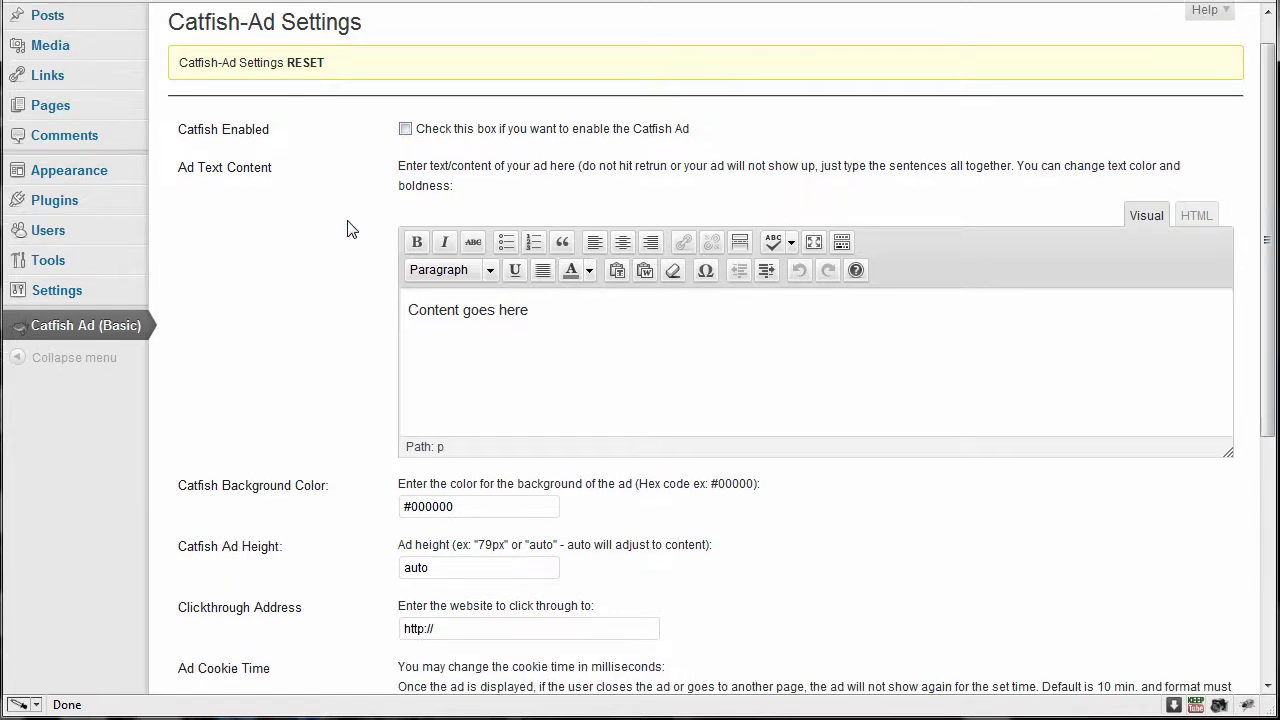
{"action": "scroll", "coordinate": [350, 230], "scroll_direction": "up", "scroll_amount": 3}
{"action": "left_click", "coordinate": [406, 165]}
{"action": "scroll", "coordinate": [483, 293], "scroll_direction": "down", "scroll_amount": 5}
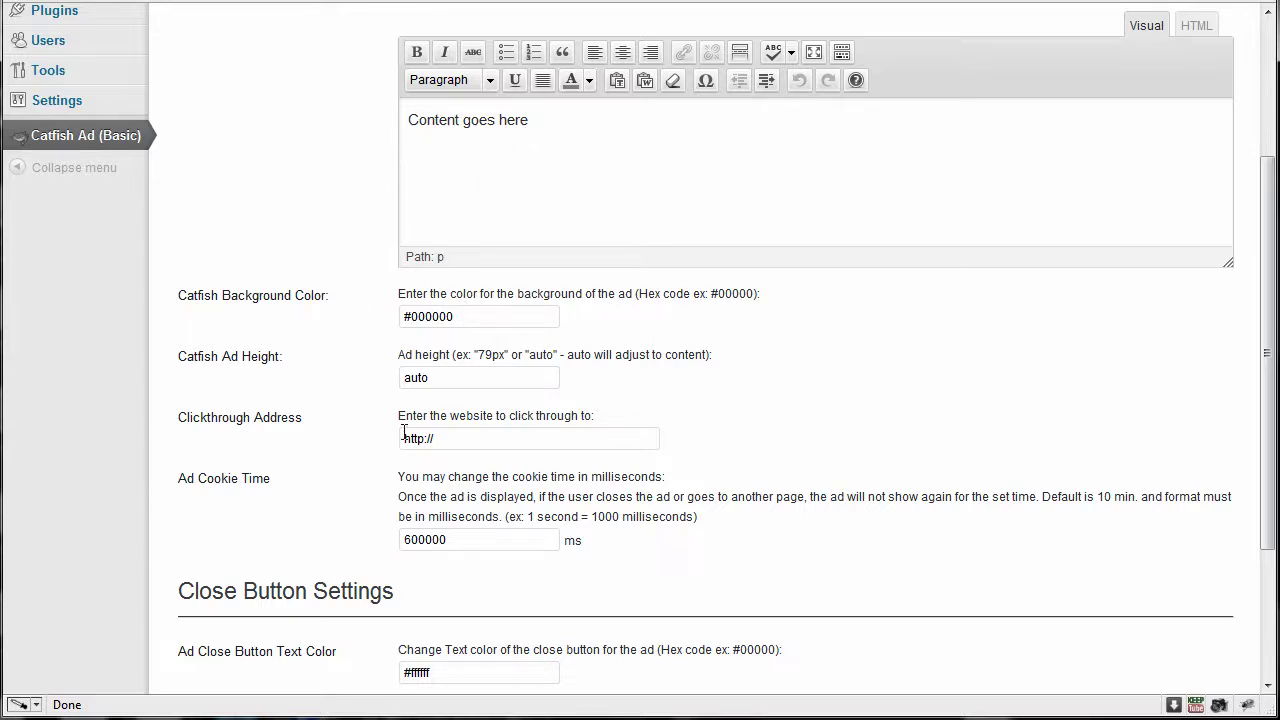
{"action": "left_click", "coordinate": [438, 447]}
{"action": "left_click_drag", "start_coordinate": [433, 438], "coordinate": [380, 437]}
{"action": "left_click", "coordinate": [440, 440]}
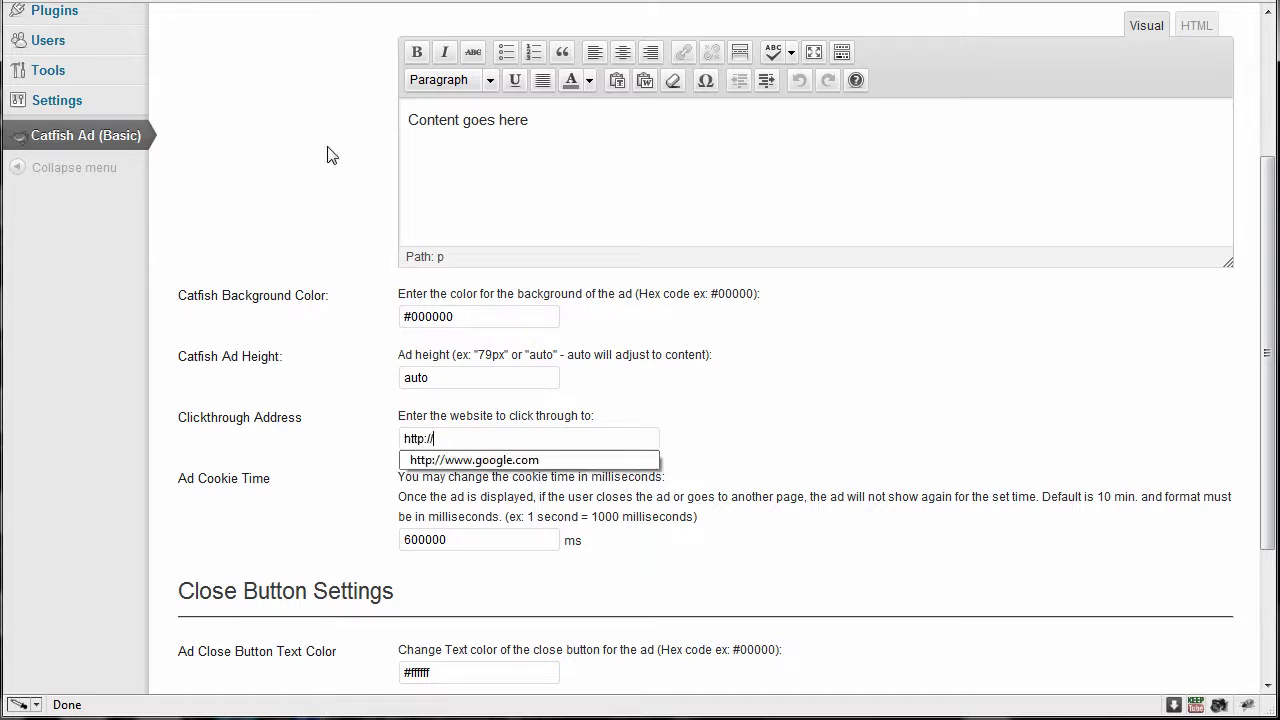
{"action": "left_click", "coordinate": [490, 186]}
{"action": "scroll", "coordinate": [482, 165], "scroll_direction": "up", "scroll_amount": 3}
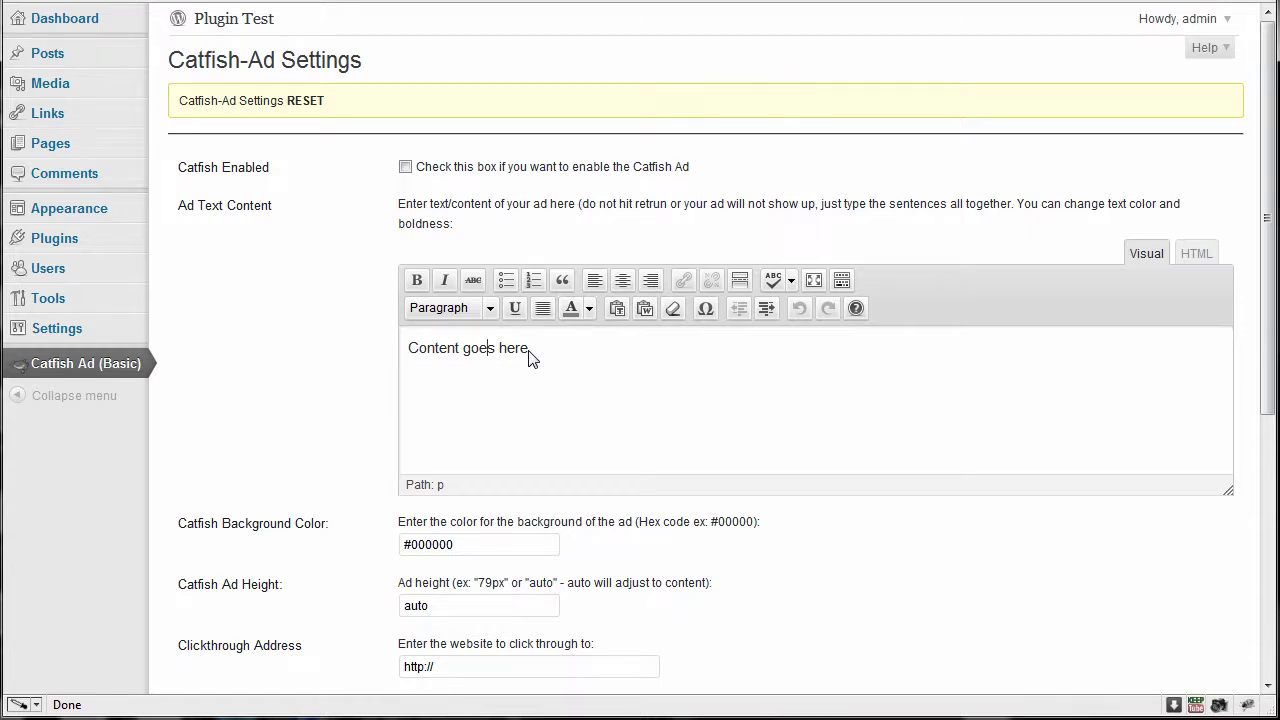
Step: Paste the ad message over 'Content goes here' and make the whole message bold
{"action": "left_click_drag", "start_coordinate": [530, 351], "coordinate": [371, 343]}
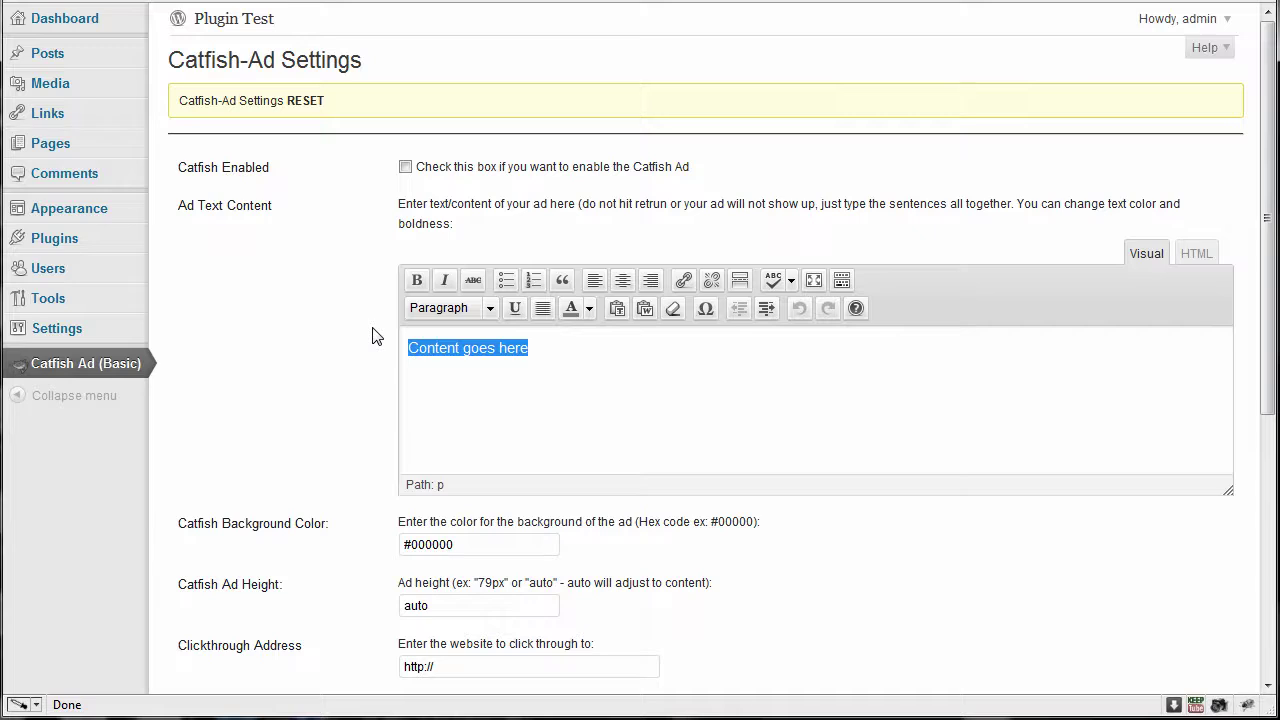
{"action": "type", "text": "This is the Wordpress Basic Catfish Ad Plugin (FREE). Get the full version which uses images and custom ad tracking system. CLICK HERE!"}
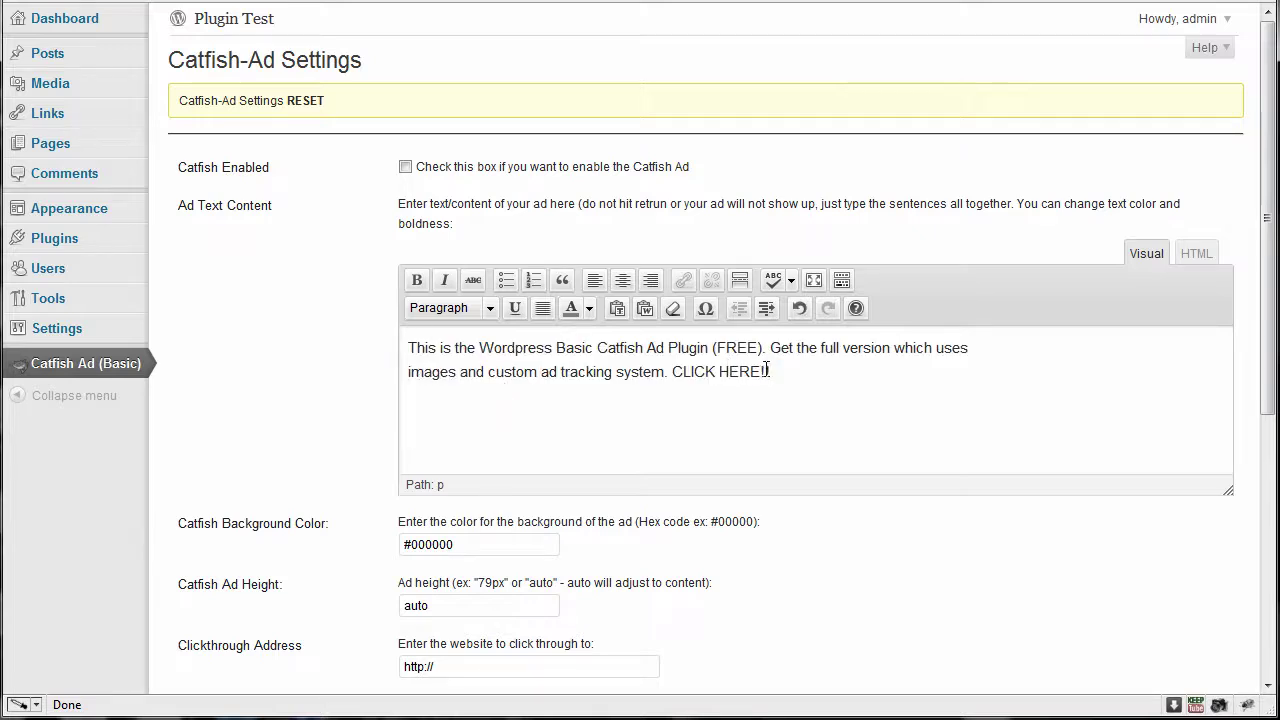
{"action": "left_click_drag", "start_coordinate": [770, 371], "coordinate": [380, 326]}
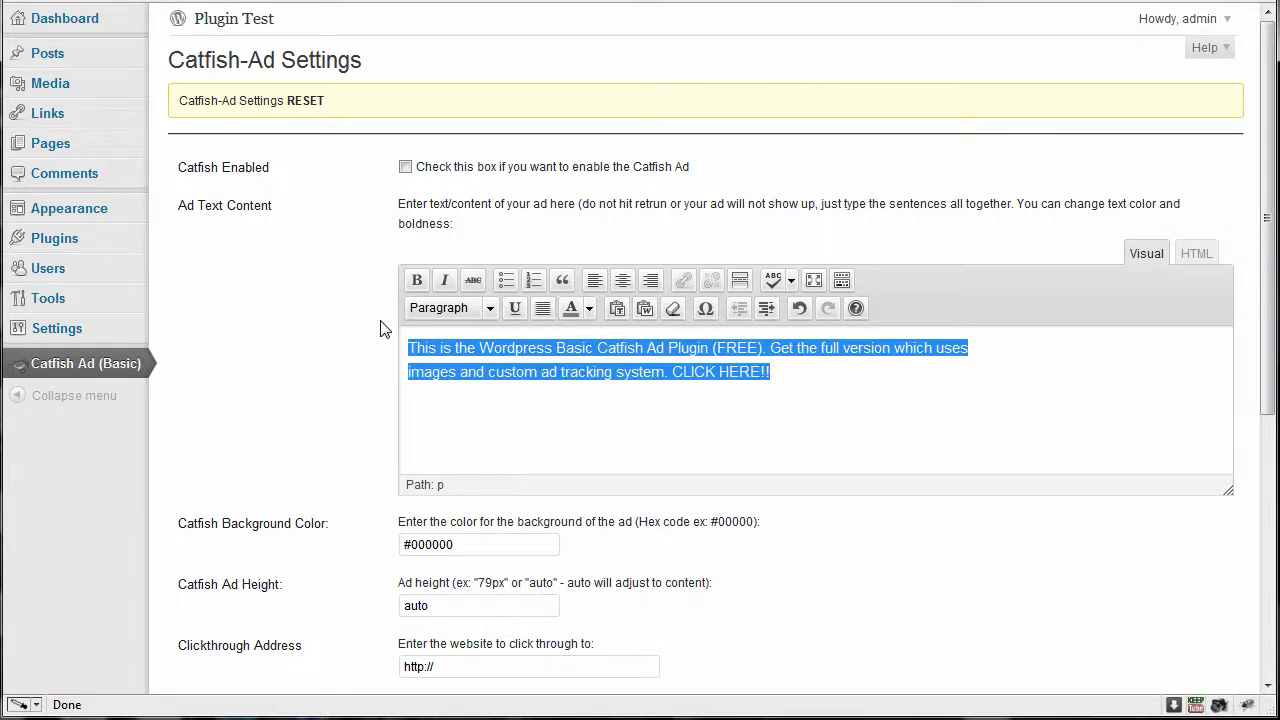
{"action": "left_click", "coordinate": [417, 283]}
{"action": "left_click", "coordinate": [840, 378]}
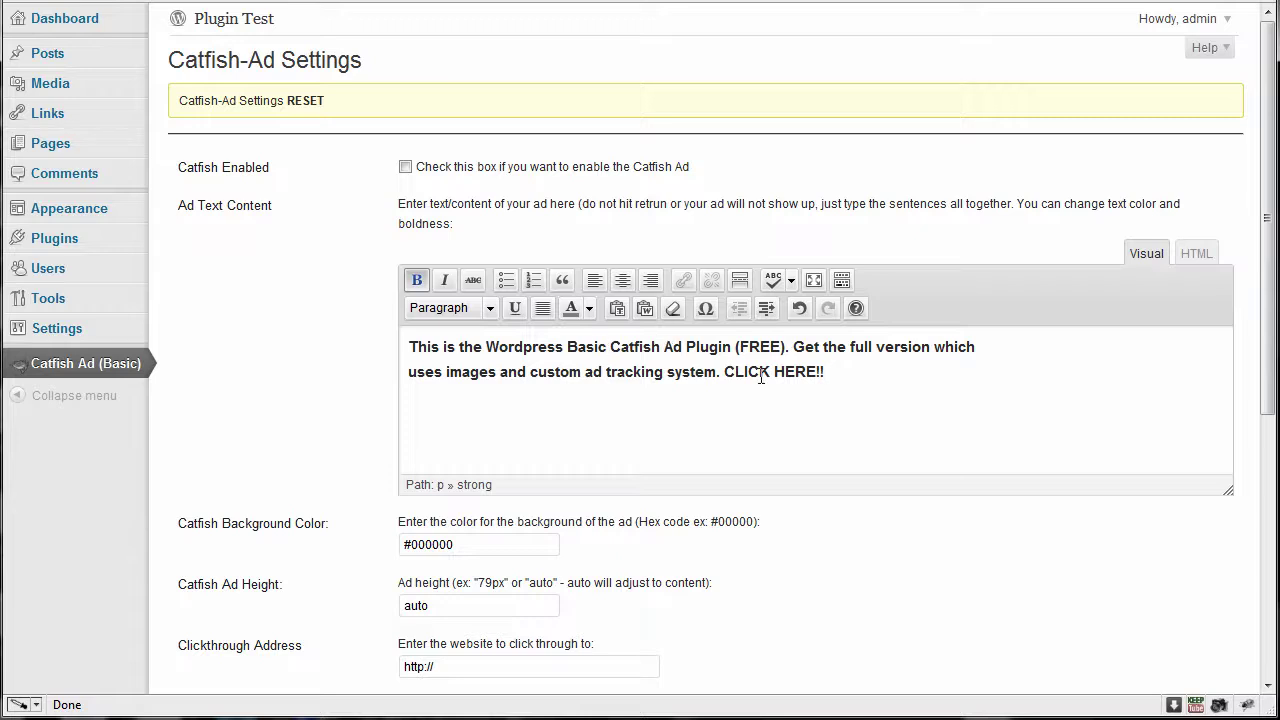
Step: Reselect the ad message and check the text colour choices, leaving the colour unchanged
{"action": "left_click_drag", "start_coordinate": [837, 379], "coordinate": [378, 347]}
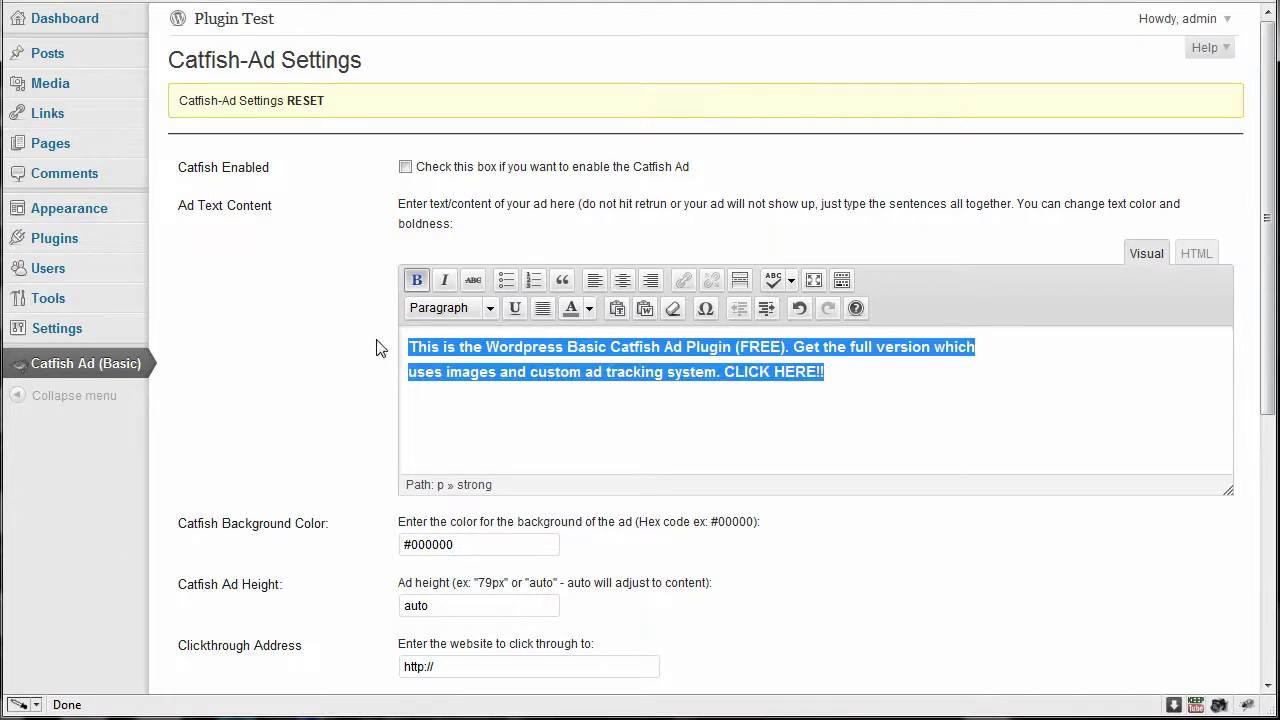
{"action": "left_click", "coordinate": [589, 308]}
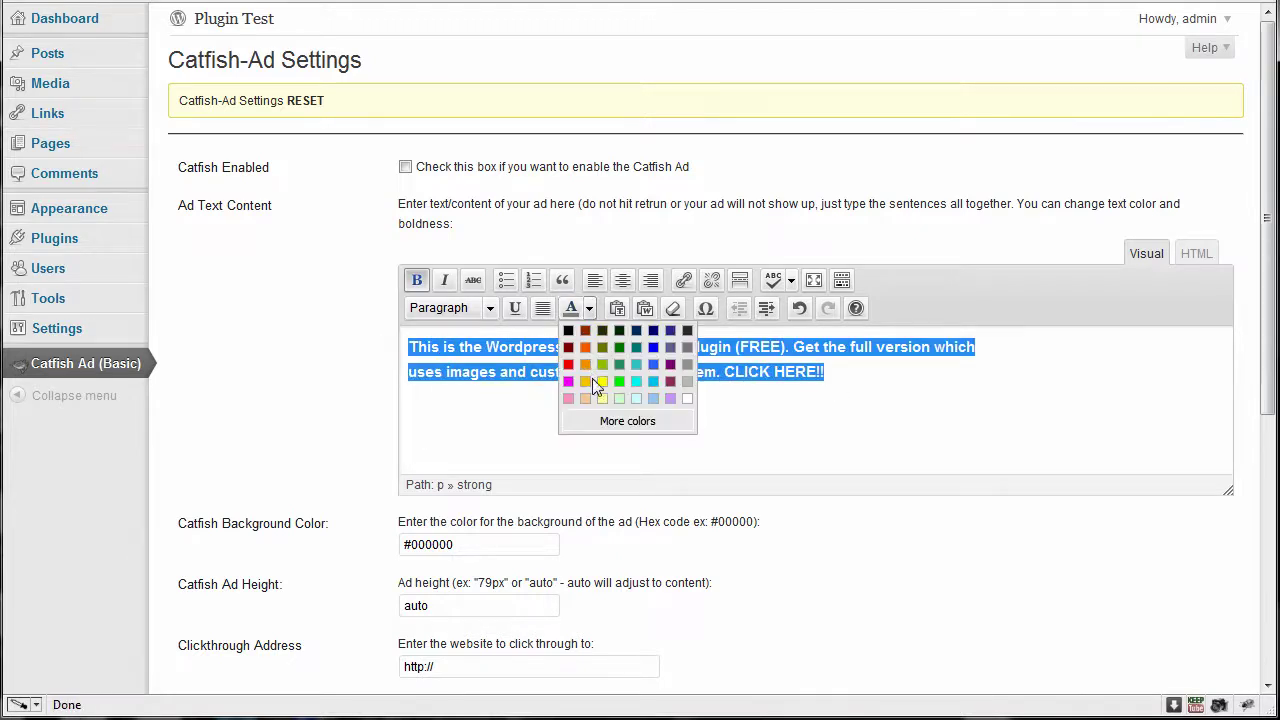
{"action": "left_click", "coordinate": [589, 308]}
{"action": "left_click", "coordinate": [828, 380]}
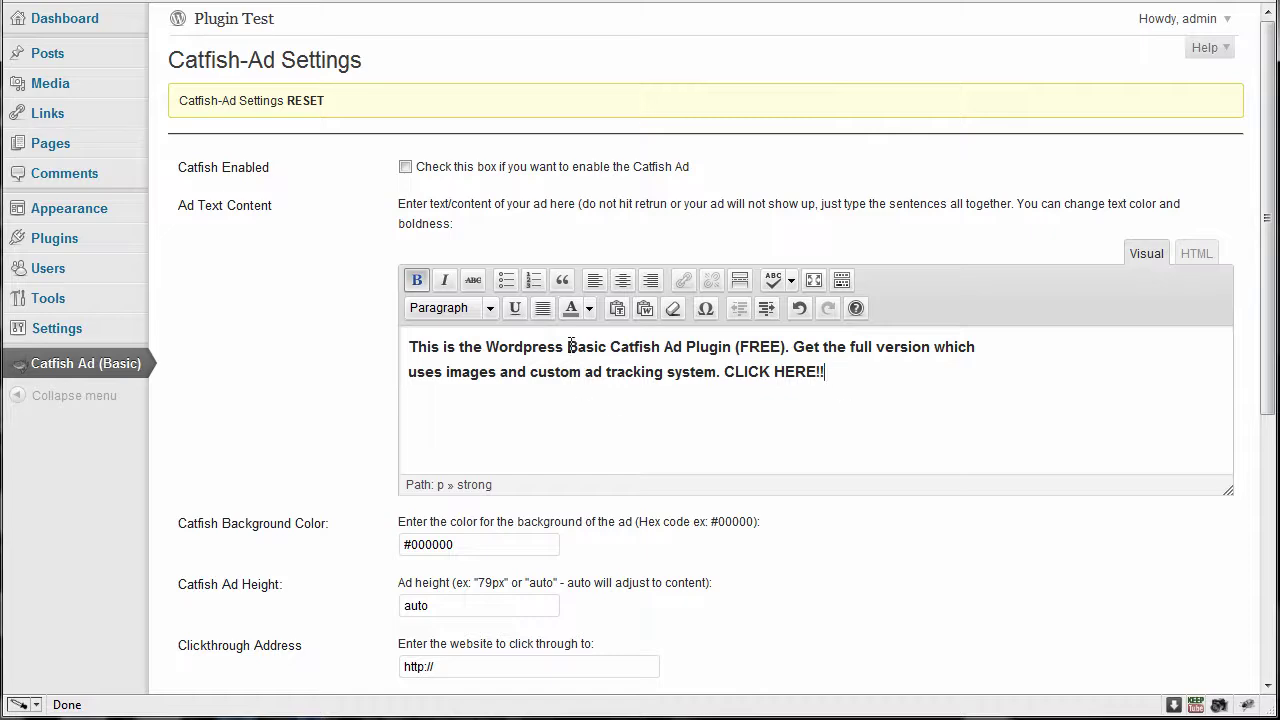
{"action": "scroll", "coordinate": [323, 434], "scroll_direction": "down", "scroll_amount": 3}
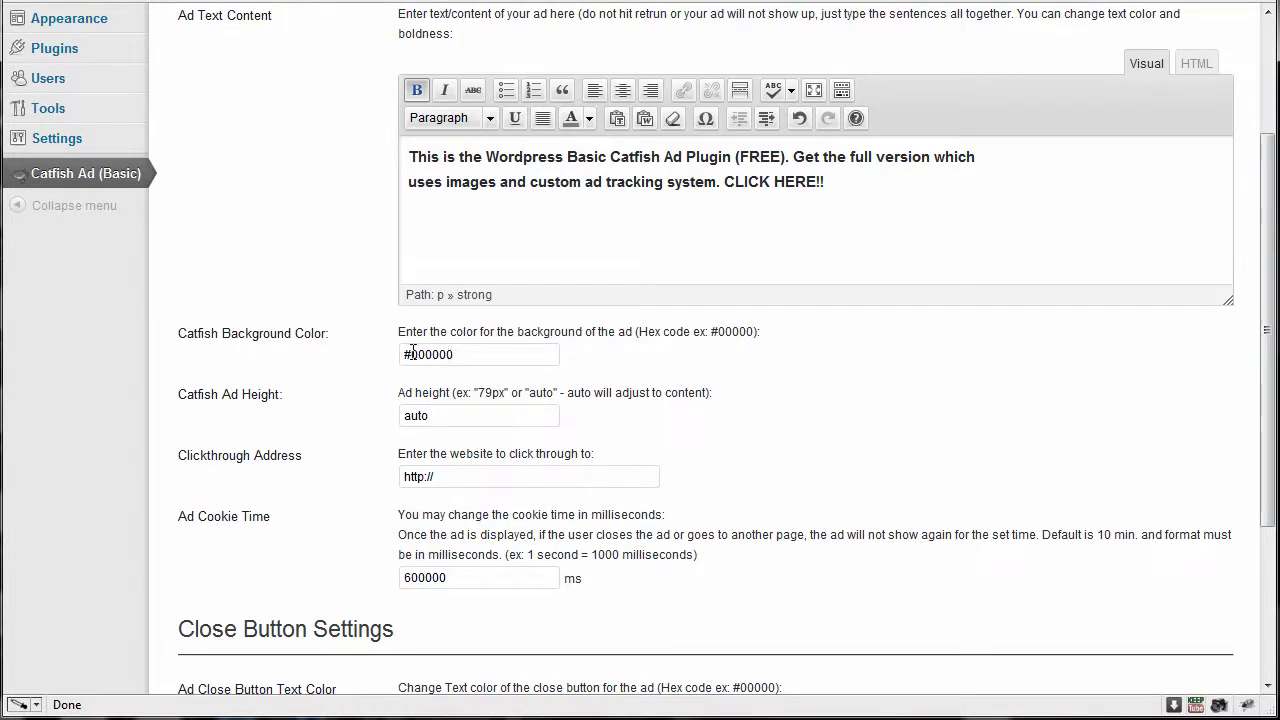
{"action": "left_click_drag", "start_coordinate": [410, 355], "coordinate": [453, 355]}
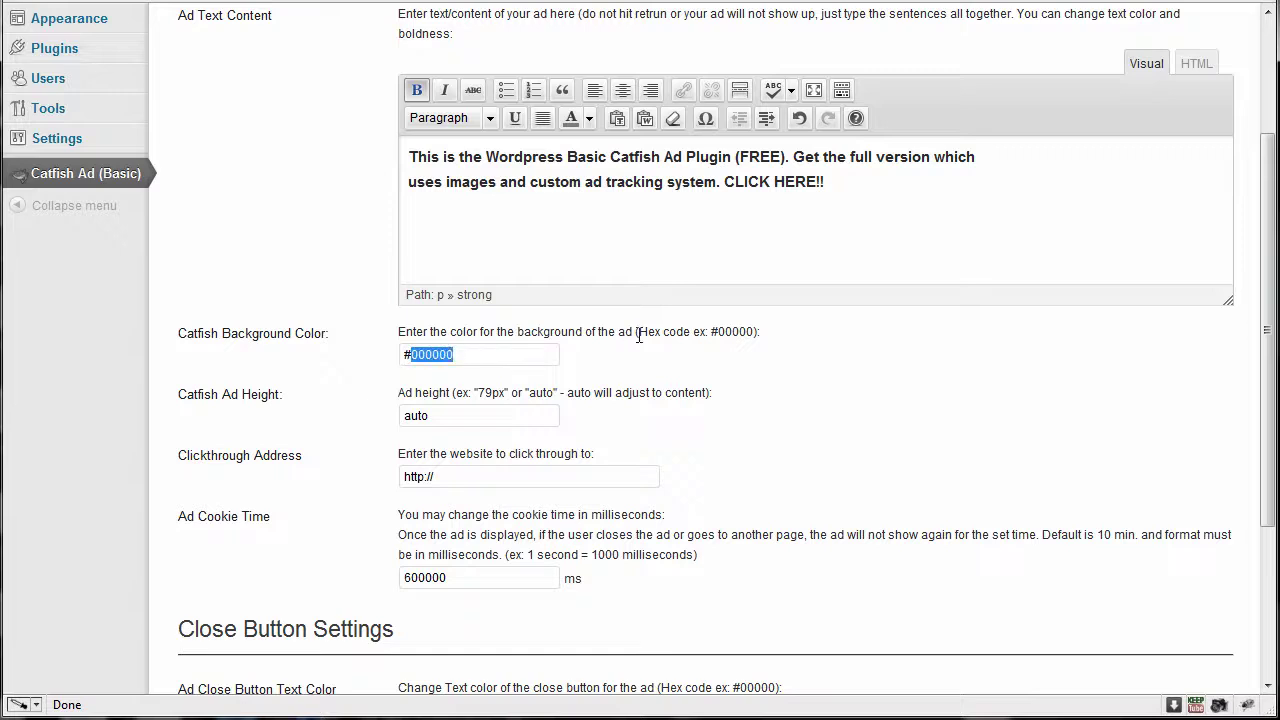
{"action": "left_click_drag", "start_coordinate": [716, 327], "coordinate": [747, 327]}
{"action": "left_click", "coordinate": [748, 331]}
{"action": "left_click_drag", "start_coordinate": [456, 354], "coordinate": [410, 355]}
{"action": "left_click", "coordinate": [539, 359]}
{"action": "double_click", "coordinate": [410, 351]}
{"action": "left_click", "coordinate": [461, 356]}
{"action": "scroll", "coordinate": [461, 356], "scroll_direction": "down", "scroll_amount": 1}
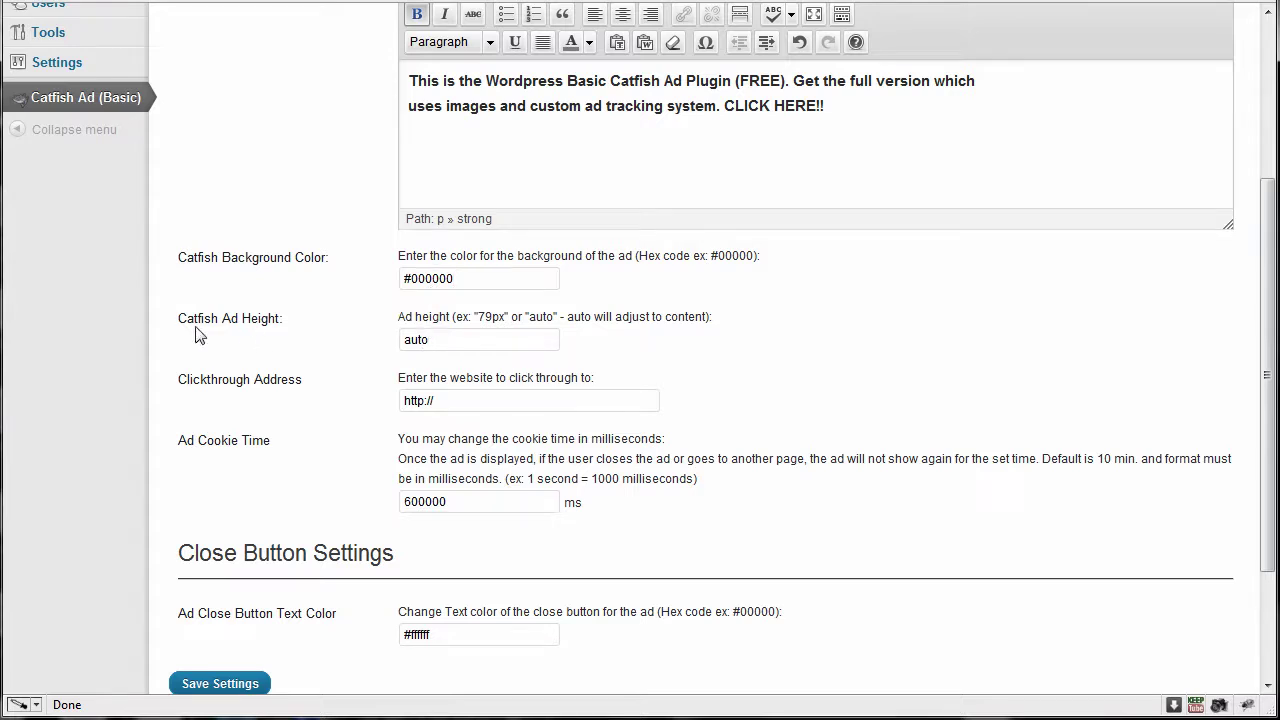
{"action": "left_click_drag", "start_coordinate": [435, 340], "coordinate": [394, 339]}
{"action": "left_click", "coordinate": [427, 339]}
{"action": "left_click", "coordinate": [386, 342]}
{"action": "double_click", "coordinate": [491, 400]}
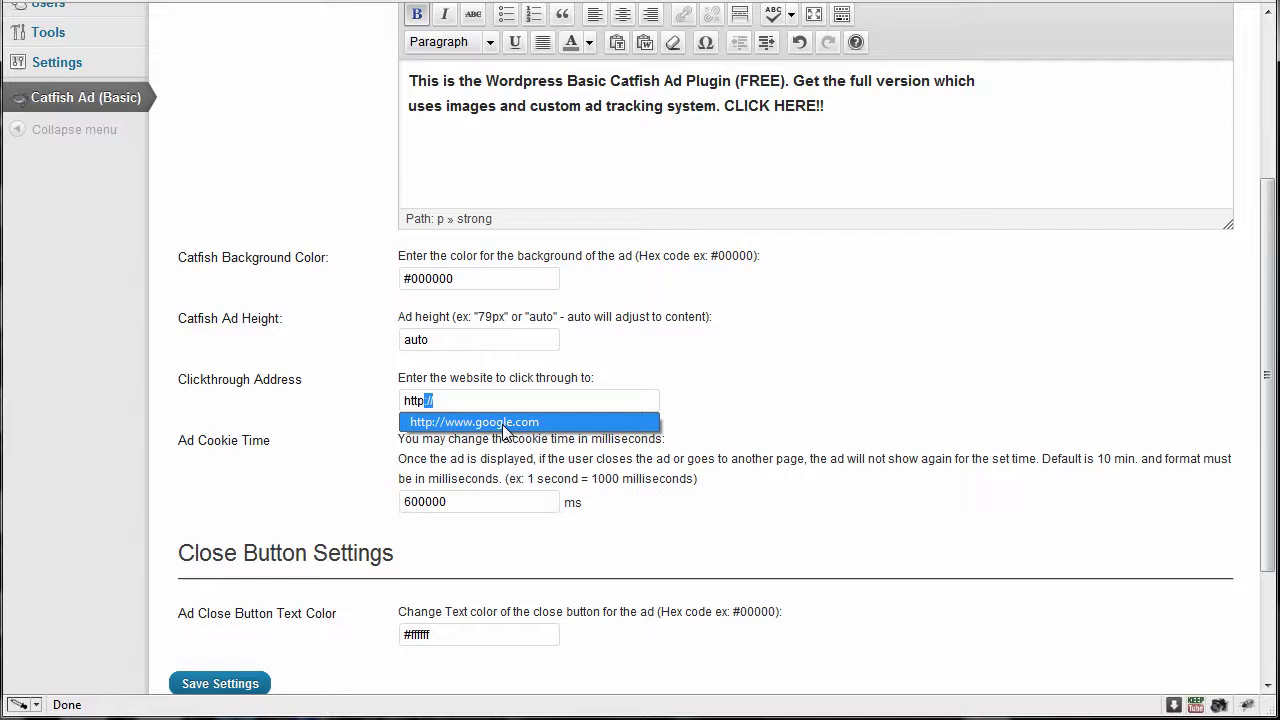
{"action": "left_click", "coordinate": [502, 424]}
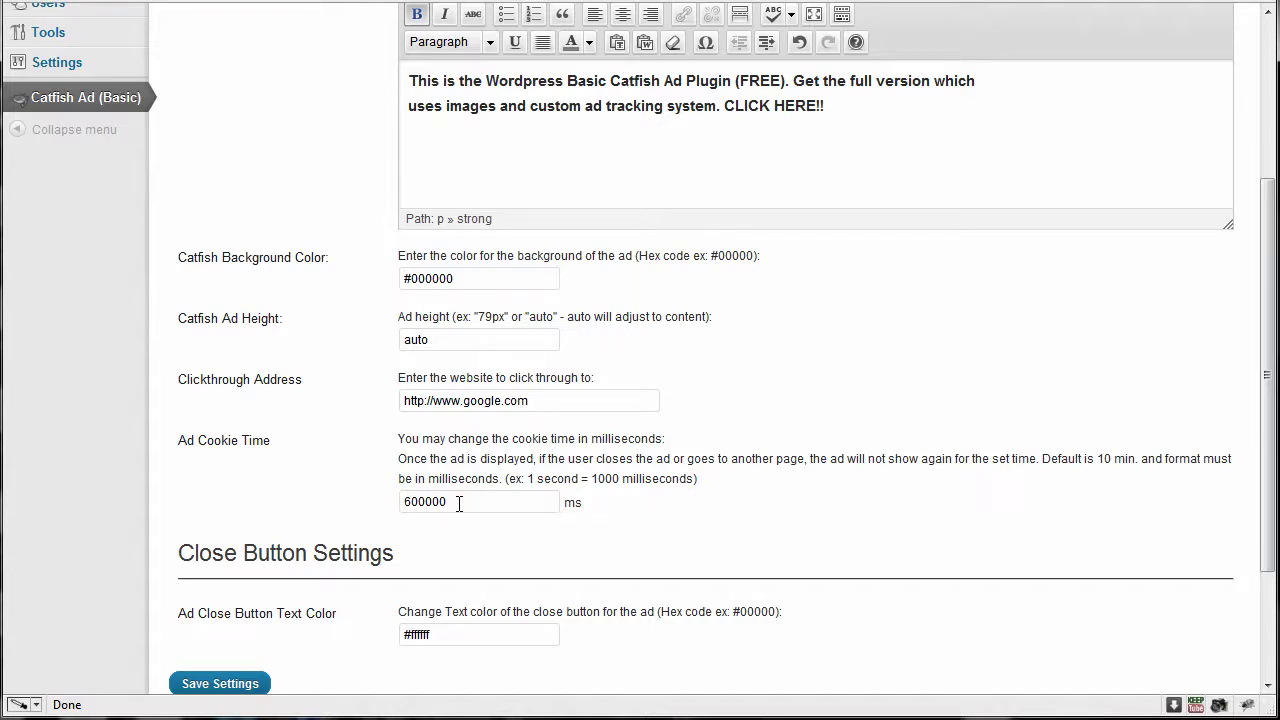
{"action": "double_click", "coordinate": [414, 500]}
{"action": "left_click", "coordinate": [467, 503]}
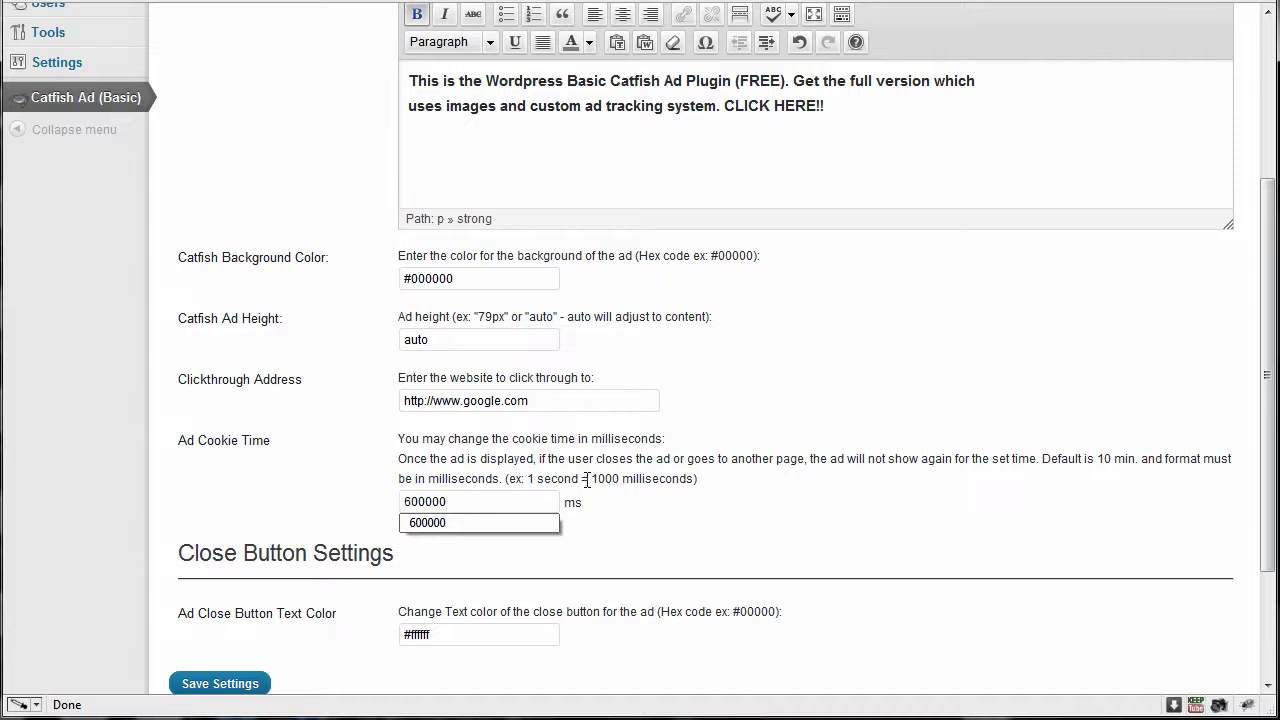
{"action": "left_click_drag", "start_coordinate": [591, 479], "coordinate": [700, 490]}
{"action": "left_click", "coordinate": [712, 488]}
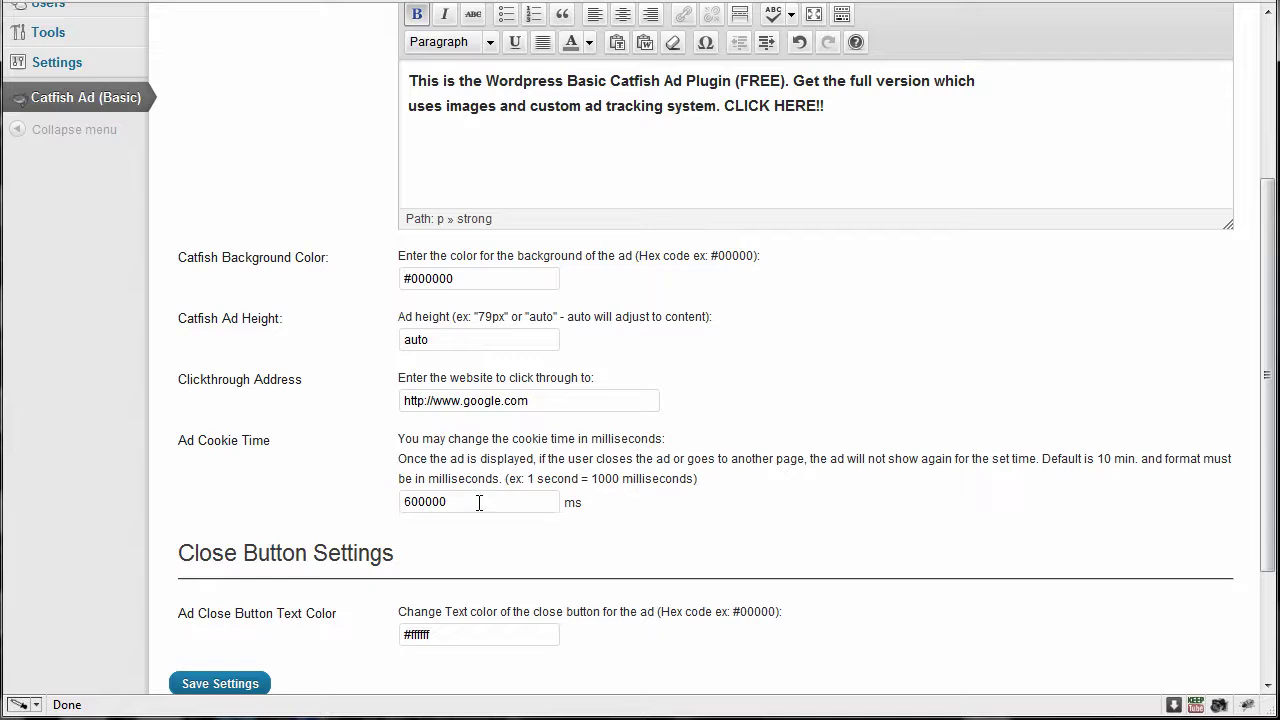
Step: Change the cookie time from 600000 to 1000 milliseconds
{"action": "left_click_drag", "start_coordinate": [479, 502], "coordinate": [325, 498]}
{"action": "type", "text": "1"}
{"action": "left_click", "coordinate": [462, 523]}
{"action": "scroll", "coordinate": [352, 505], "scroll_direction": "down", "scroll_amount": 2}
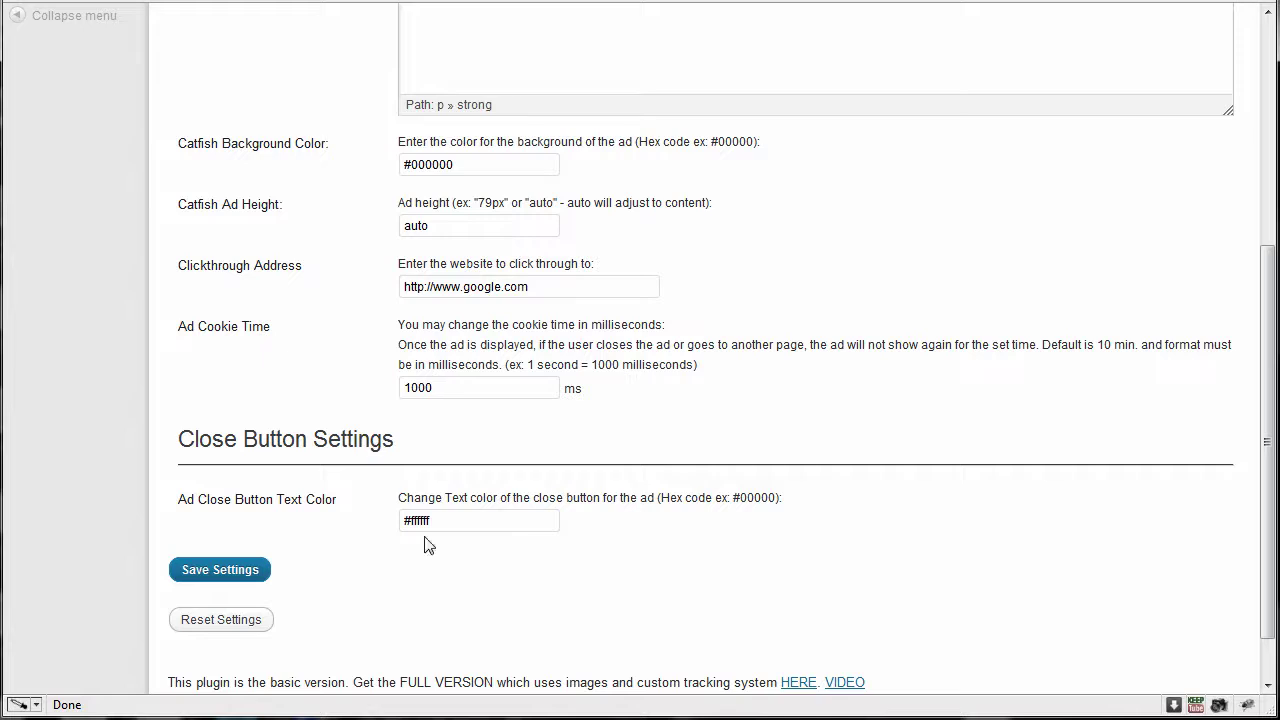
Step: Inspect the close button colour value ffffff, leaving it unchanged
{"action": "left_click", "coordinate": [424, 525]}
{"action": "left_click_drag", "start_coordinate": [408, 524], "coordinate": [445, 530]}
{"action": "left_click", "coordinate": [440, 528]}
{"action": "scroll", "coordinate": [406, 543], "scroll_direction": "up", "scroll_amount": 1}
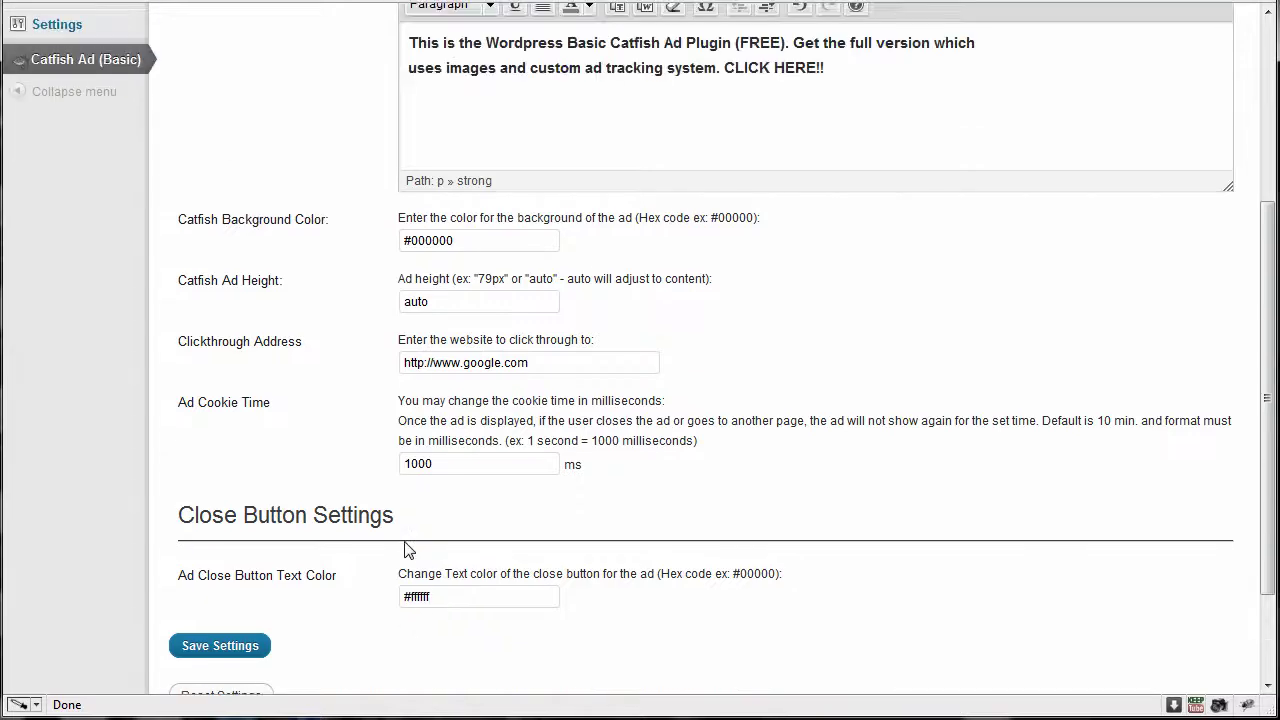
Step: Save the settings and reload the site's front page to test the ad
{"action": "left_click", "coordinate": [222, 646]}
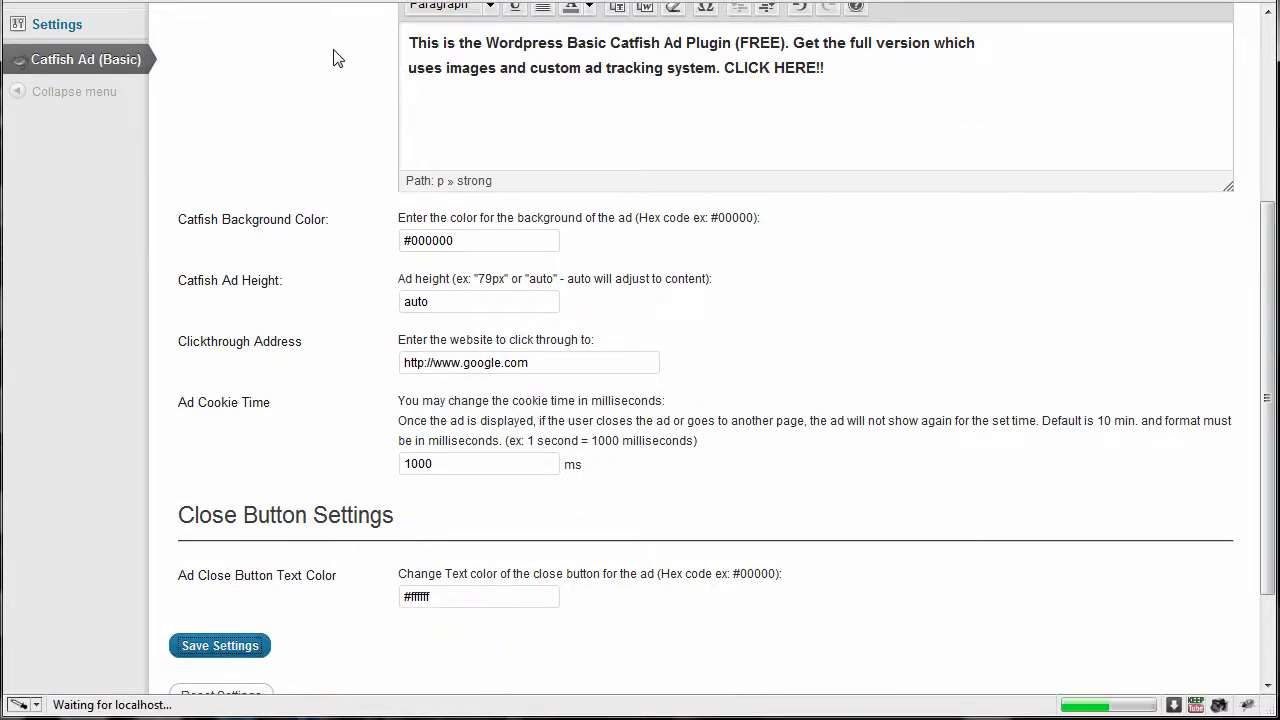
{"action": "key", "text": "ctrl+Tab"}
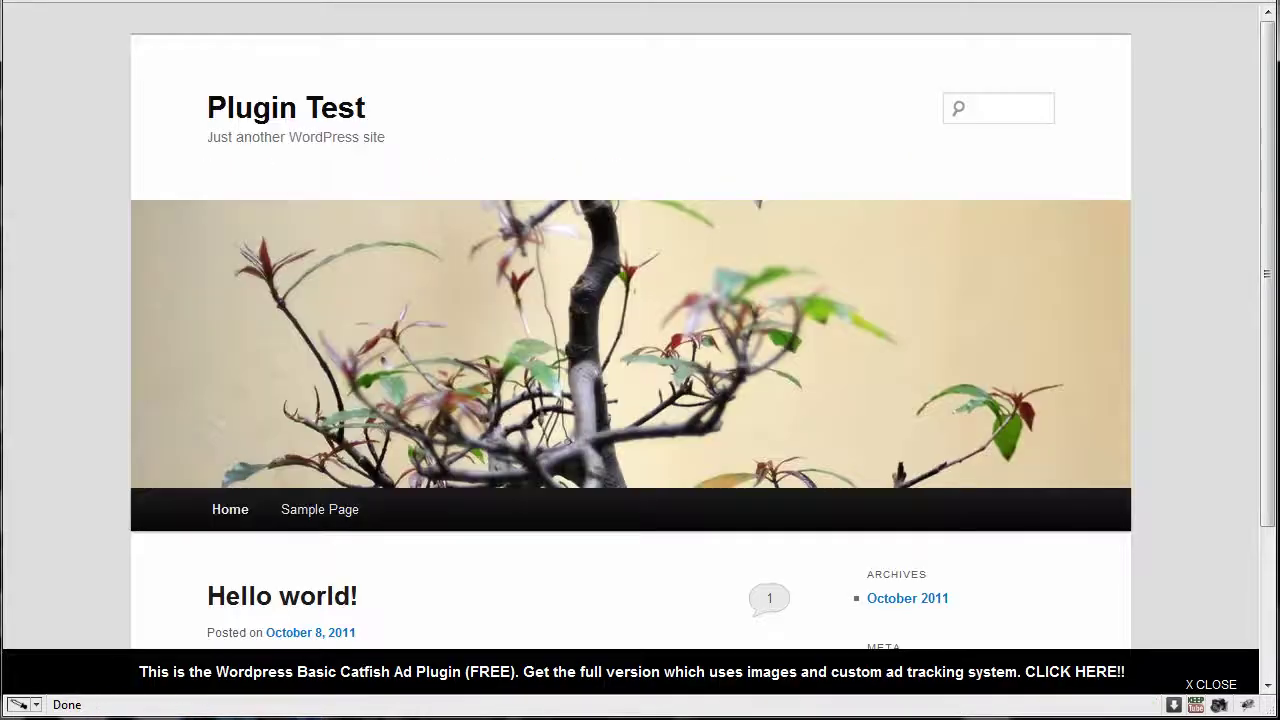
{"action": "left_click", "coordinate": [603, 430]}
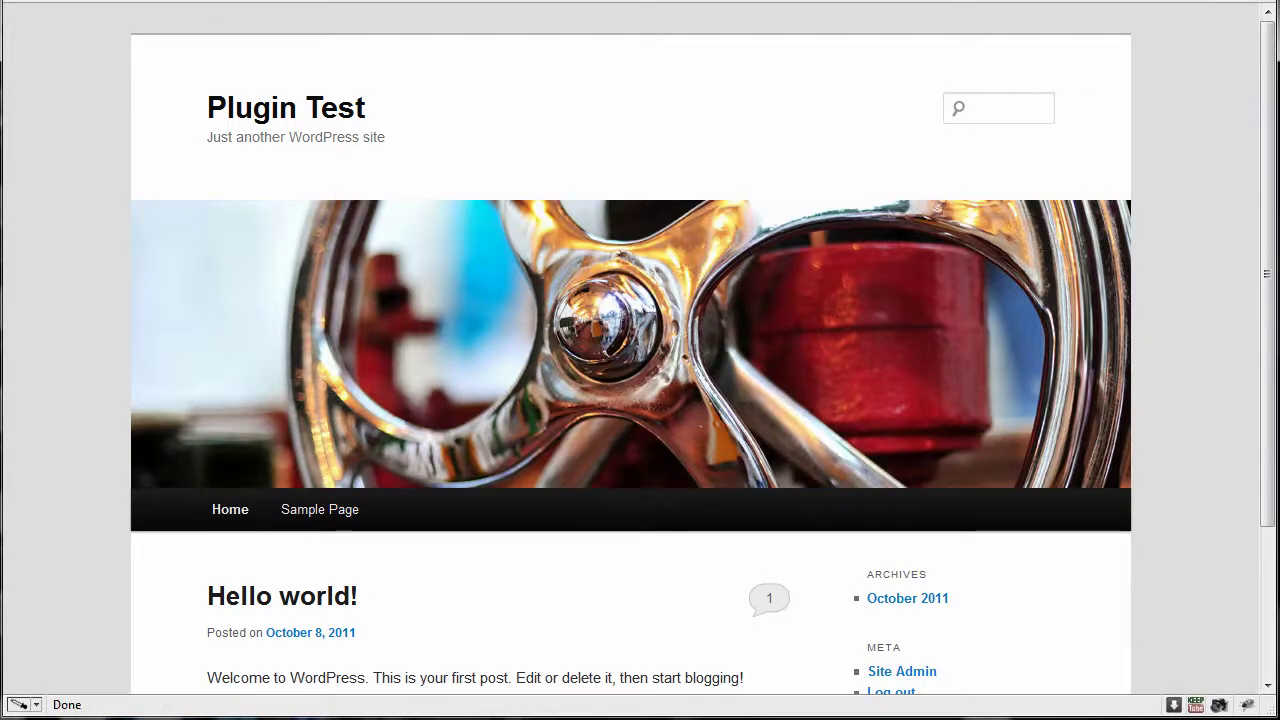
{"action": "key", "text": "alt+Left"}
Step: Save the settings once more and recheck the ad on the reloaded front page
{"action": "left_click", "coordinate": [405, 167]}
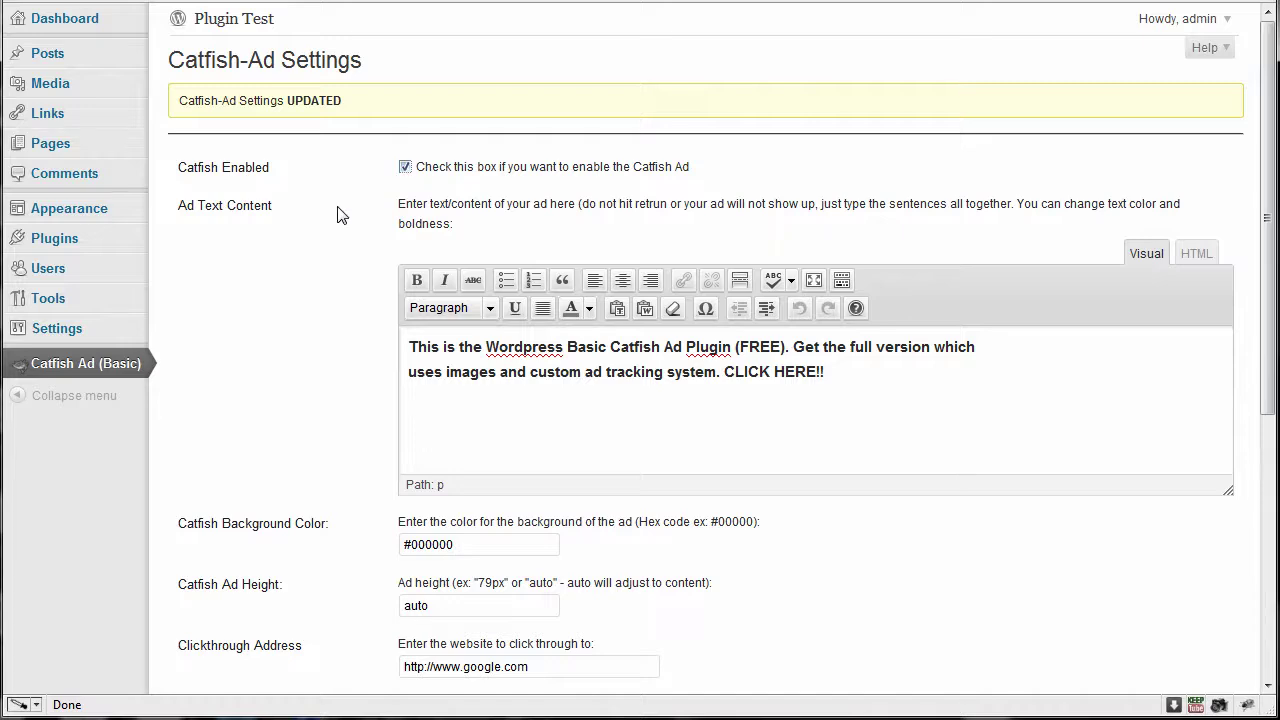
{"action": "scroll", "coordinate": [331, 251], "scroll_direction": "down", "scroll_amount": 5}
{"action": "left_click", "coordinate": [220, 508]}
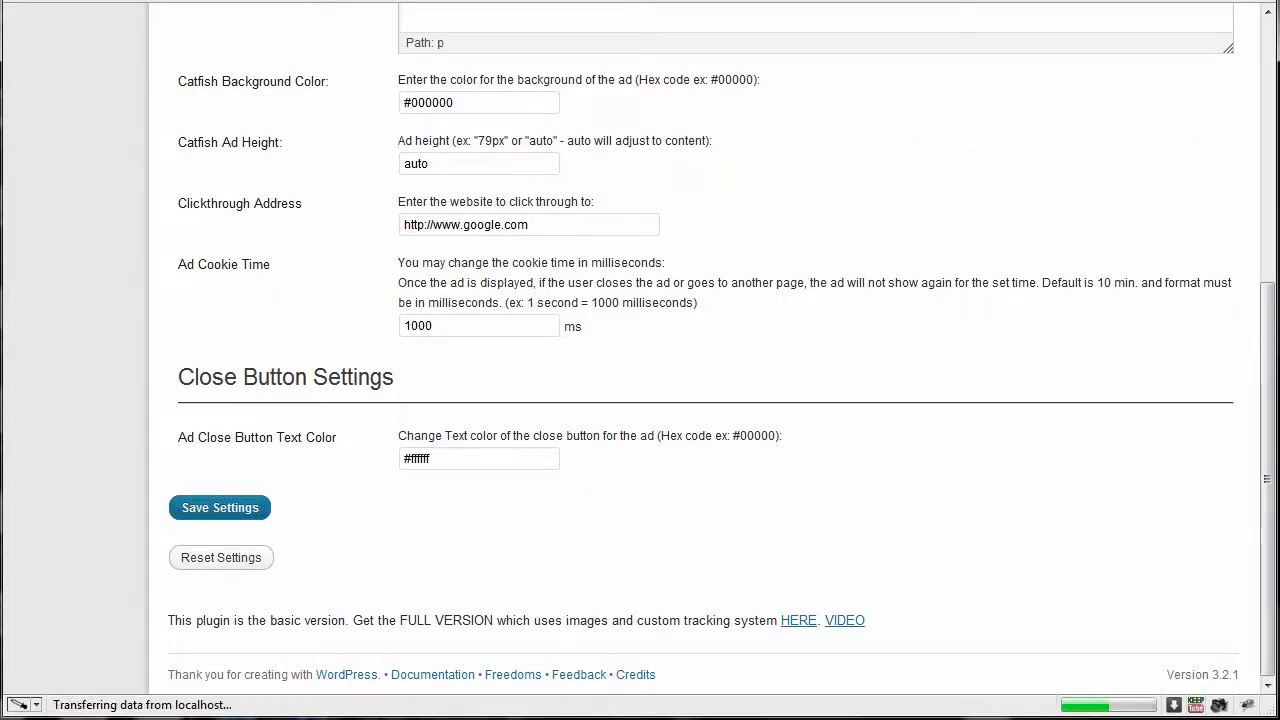
{"action": "key", "text": "ctrl+Tab"}
{"action": "key", "text": "F5"}
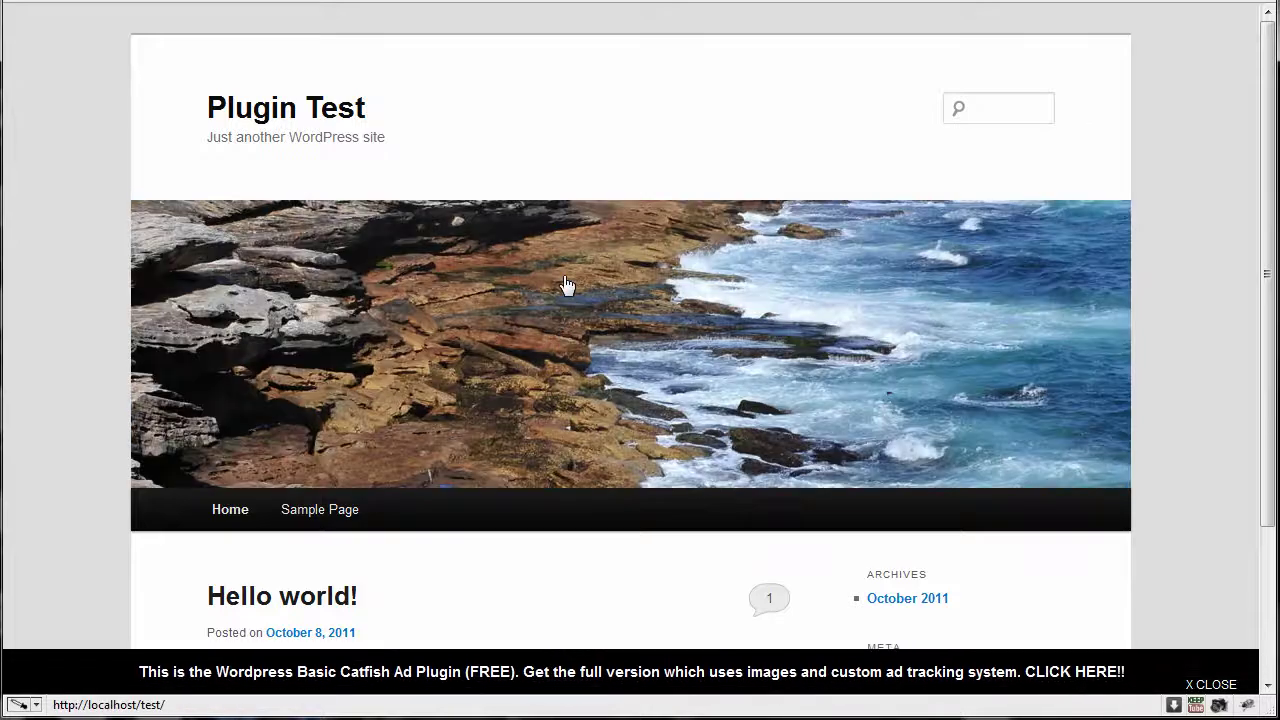
{"action": "key", "text": "ctrl+Tab"}
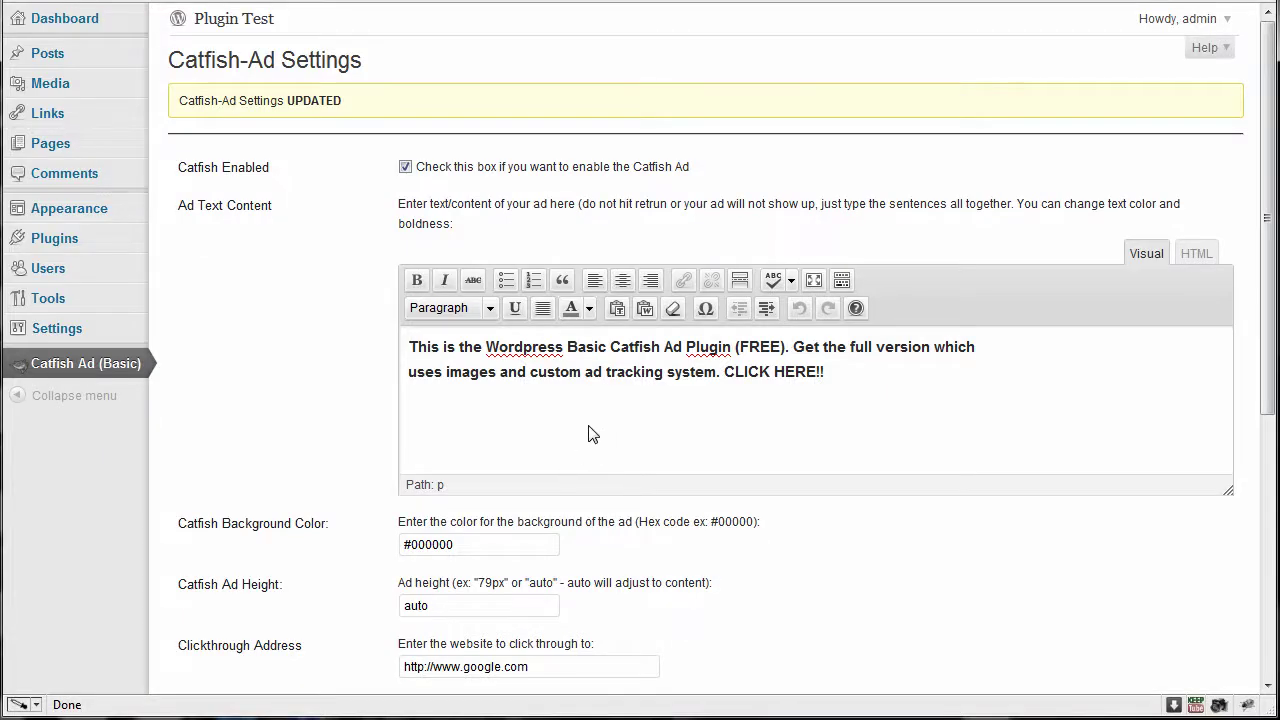
Step: Replace the 'auto' ad height with 79px, save, and view the front page
{"action": "scroll", "coordinate": [592, 433], "scroll_direction": "down", "scroll_amount": 5}
{"action": "left_click", "coordinate": [452, 183]}
{"action": "left_click_drag", "start_coordinate": [452, 183], "coordinate": [306, 191]}
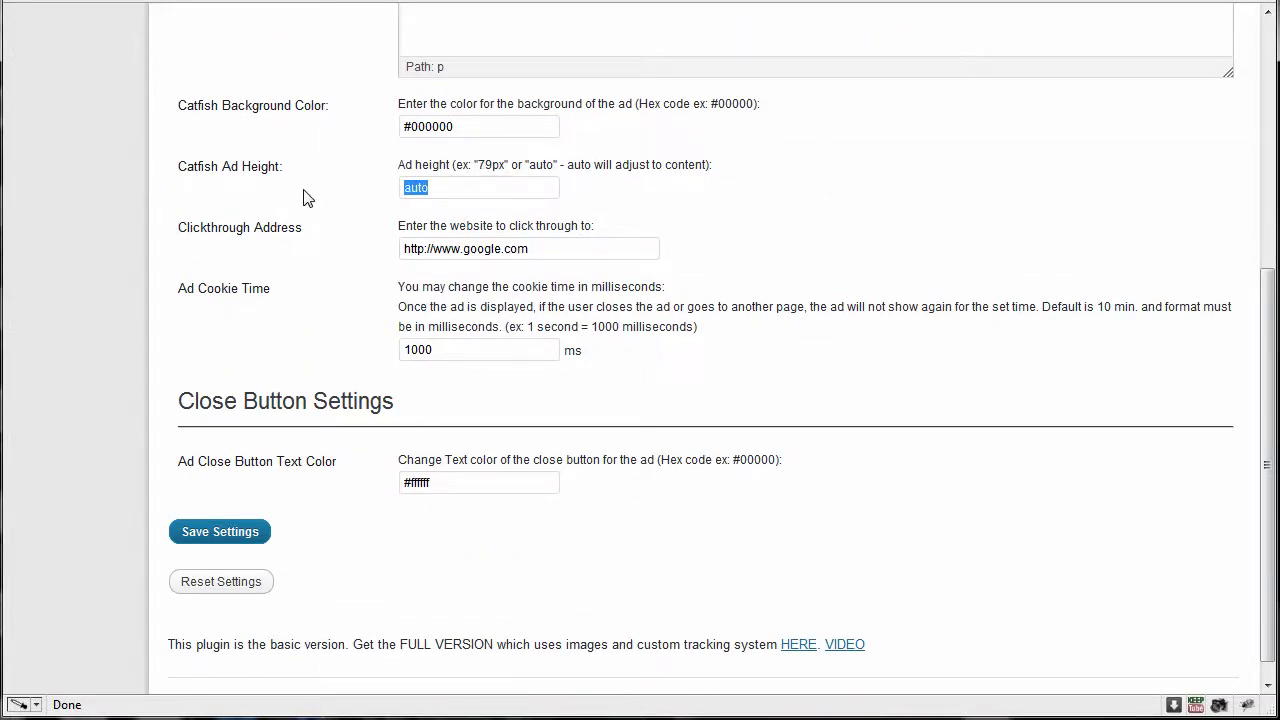
{"action": "type", "text": "7"}
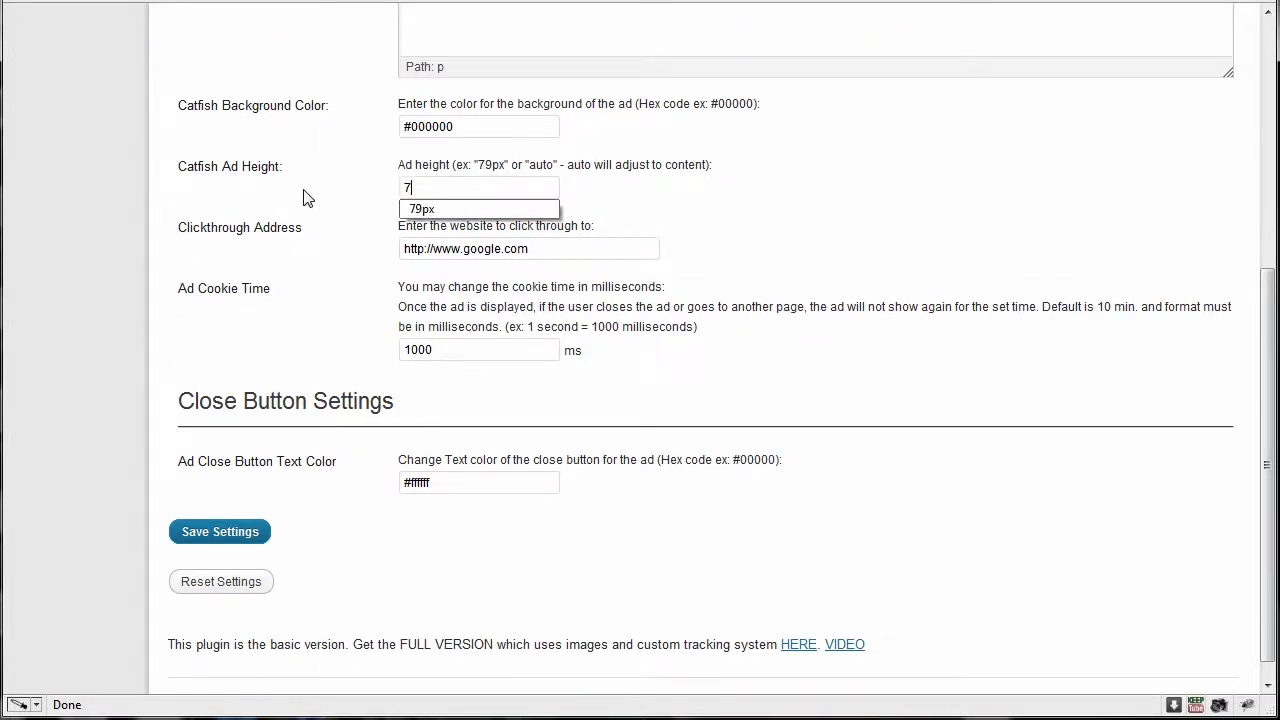
{"action": "left_click", "coordinate": [430, 212]}
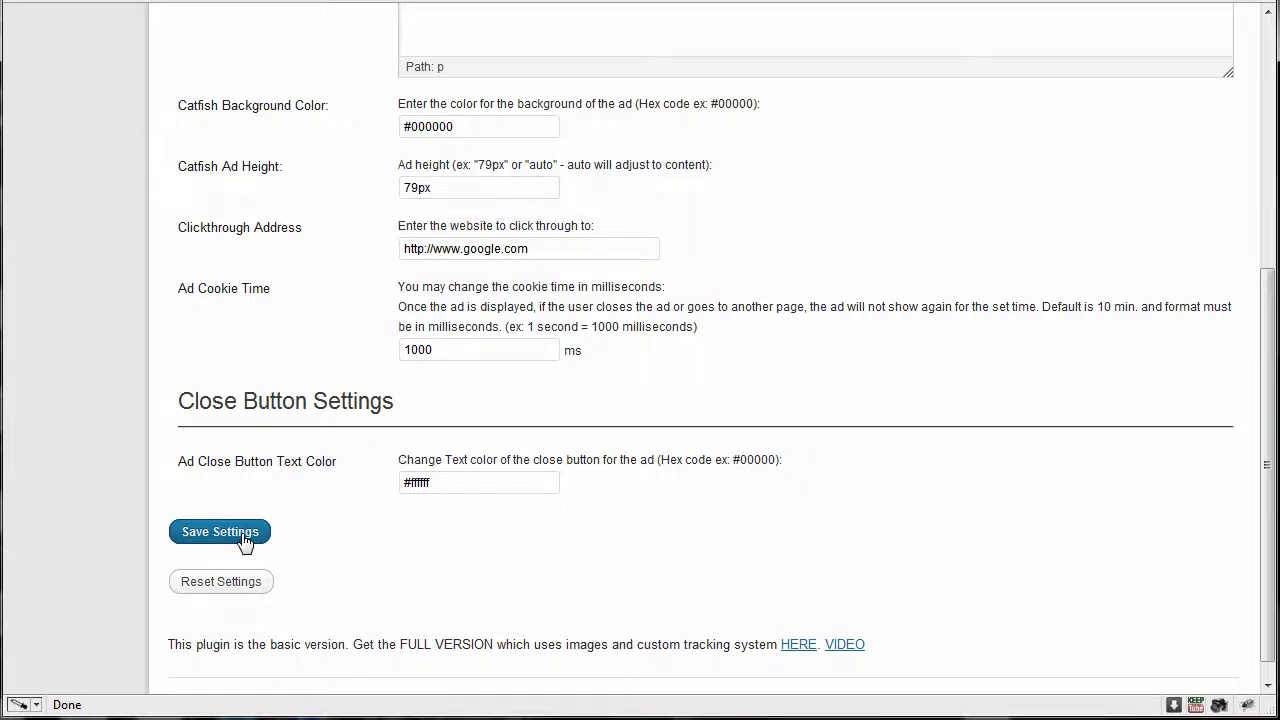
{"action": "left_click", "coordinate": [244, 538]}
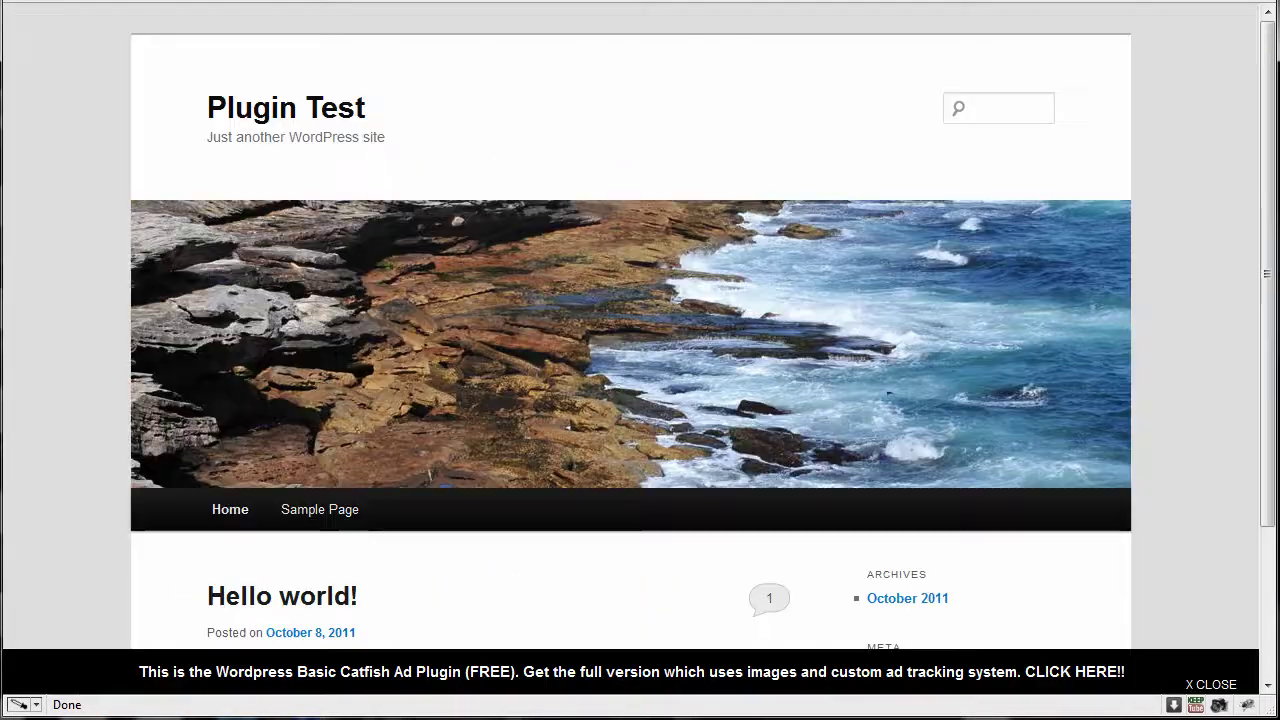
{"action": "left_click", "coordinate": [233, 18]}
Step: Reload the front page, follow the 79px ad bar through to Google, then close Google
{"action": "key", "text": "F5"}
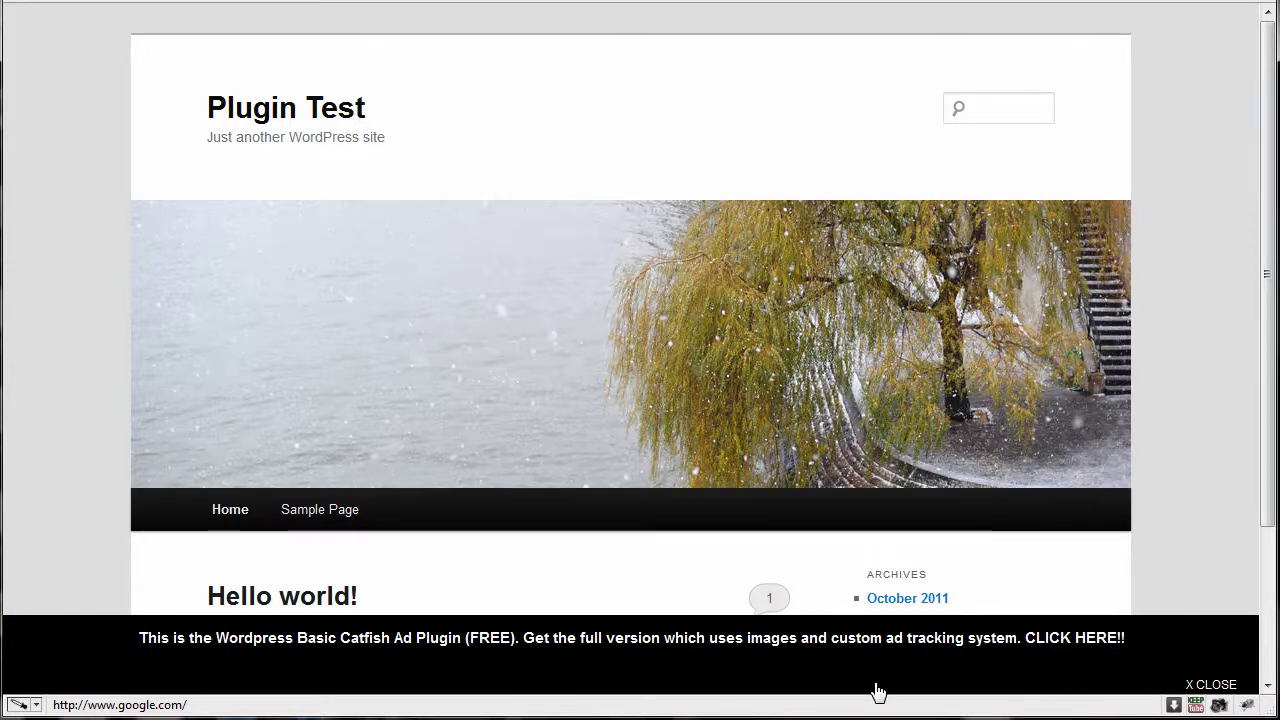
{"action": "left_click", "coordinate": [565, 662]}
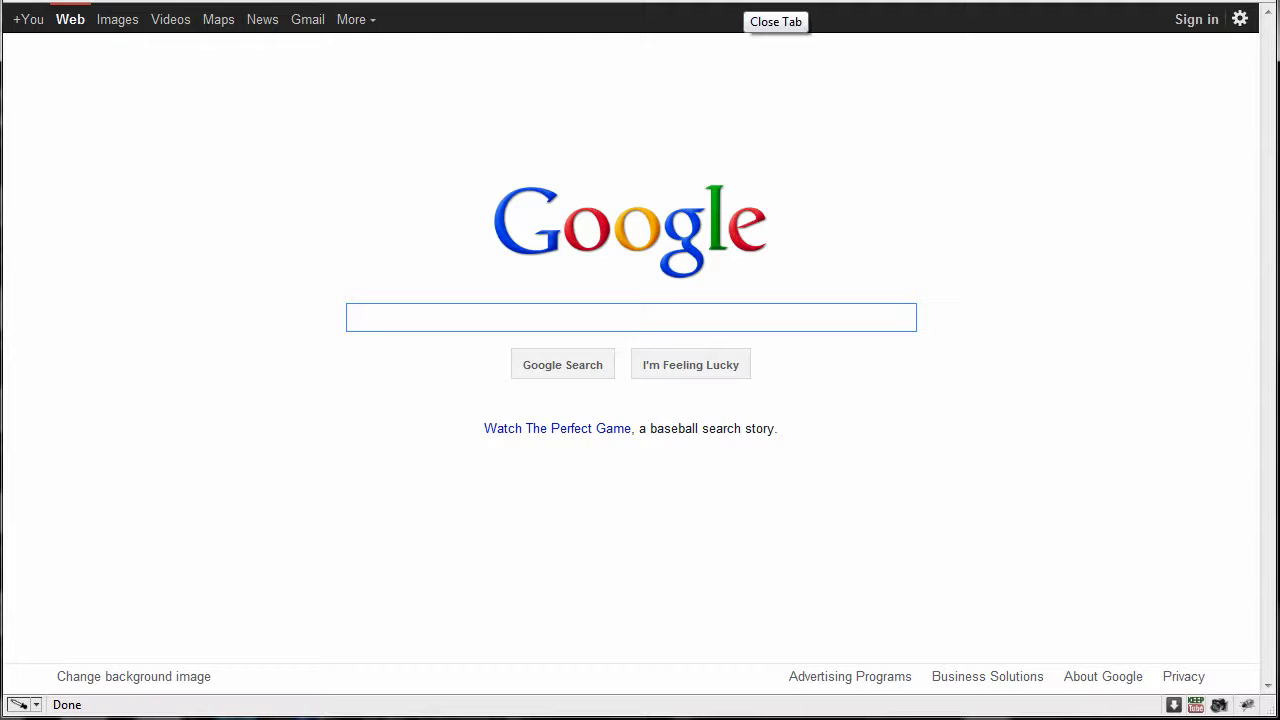
{"action": "key", "text": "ctrl+w"}
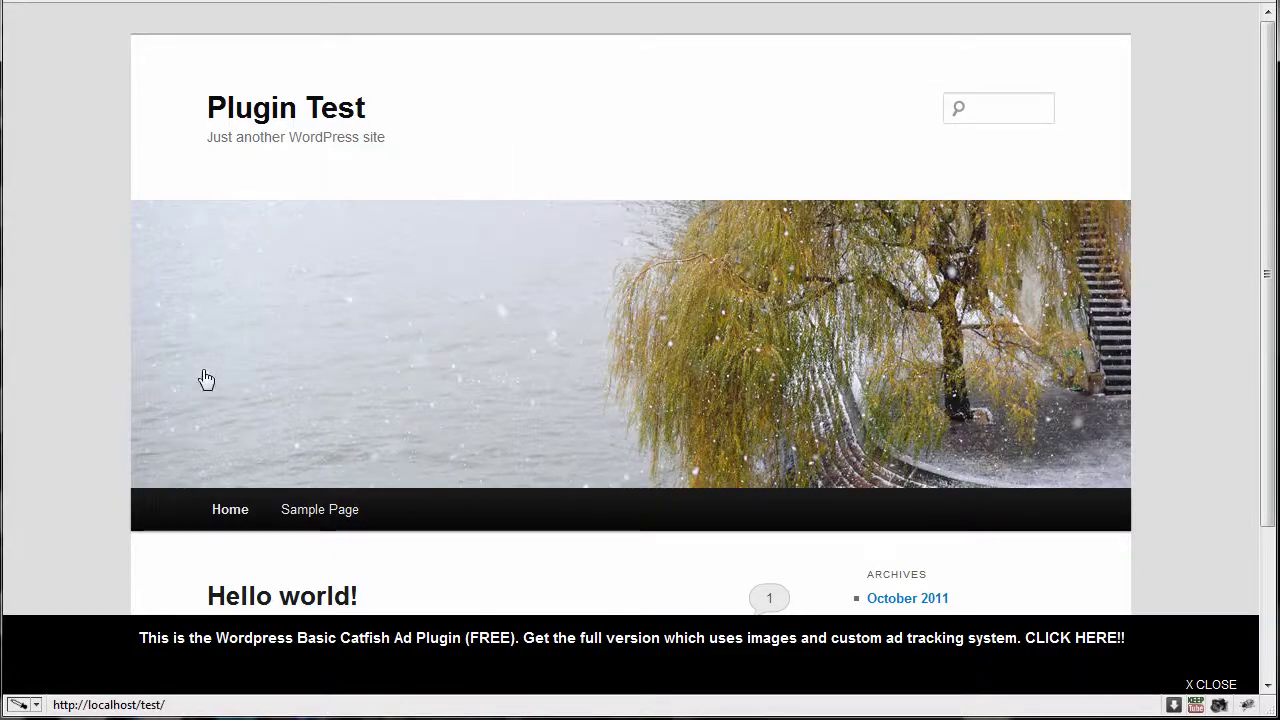
{"action": "scroll", "coordinate": [77, 431], "scroll_direction": "down", "scroll_amount": 3}
{"action": "scroll", "coordinate": [77, 431], "scroll_direction": "up", "scroll_amount": 3}
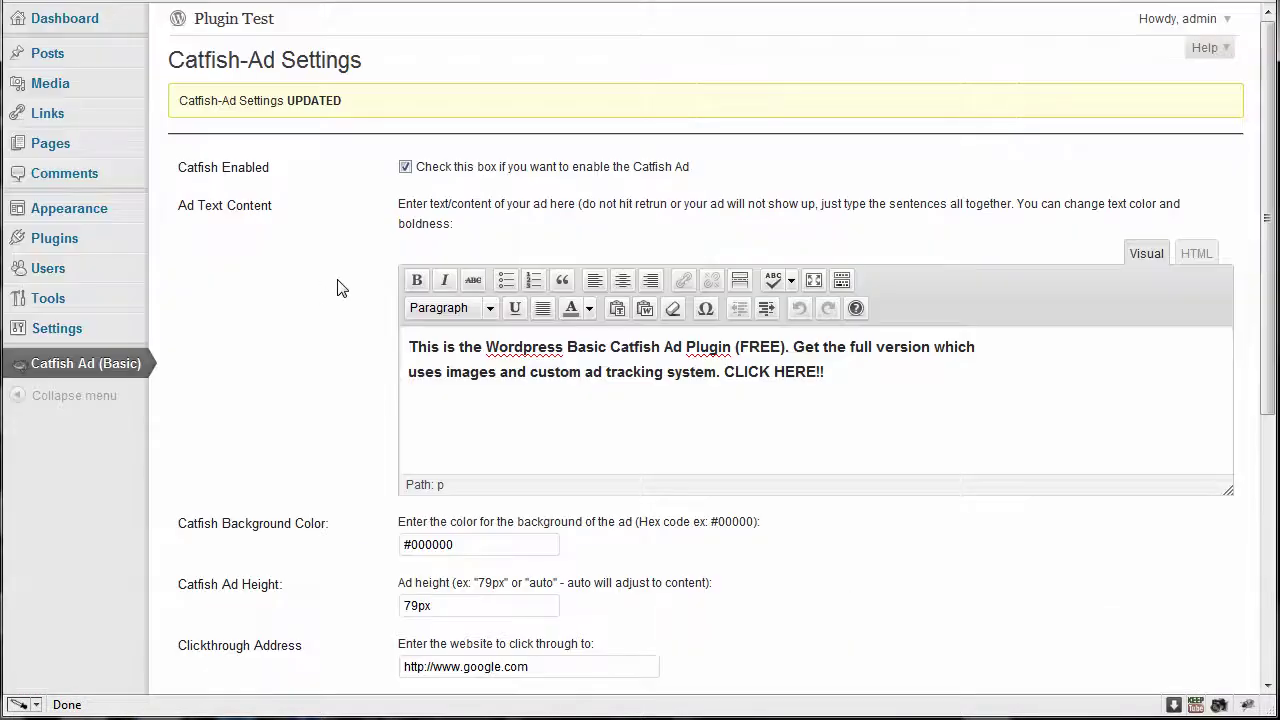
Step: Scroll to the bottom of the Catfish-Ad Settings page and launch the VIDEO link popup
{"action": "scroll", "coordinate": [337, 286], "scroll_direction": "down", "scroll_amount": 6}
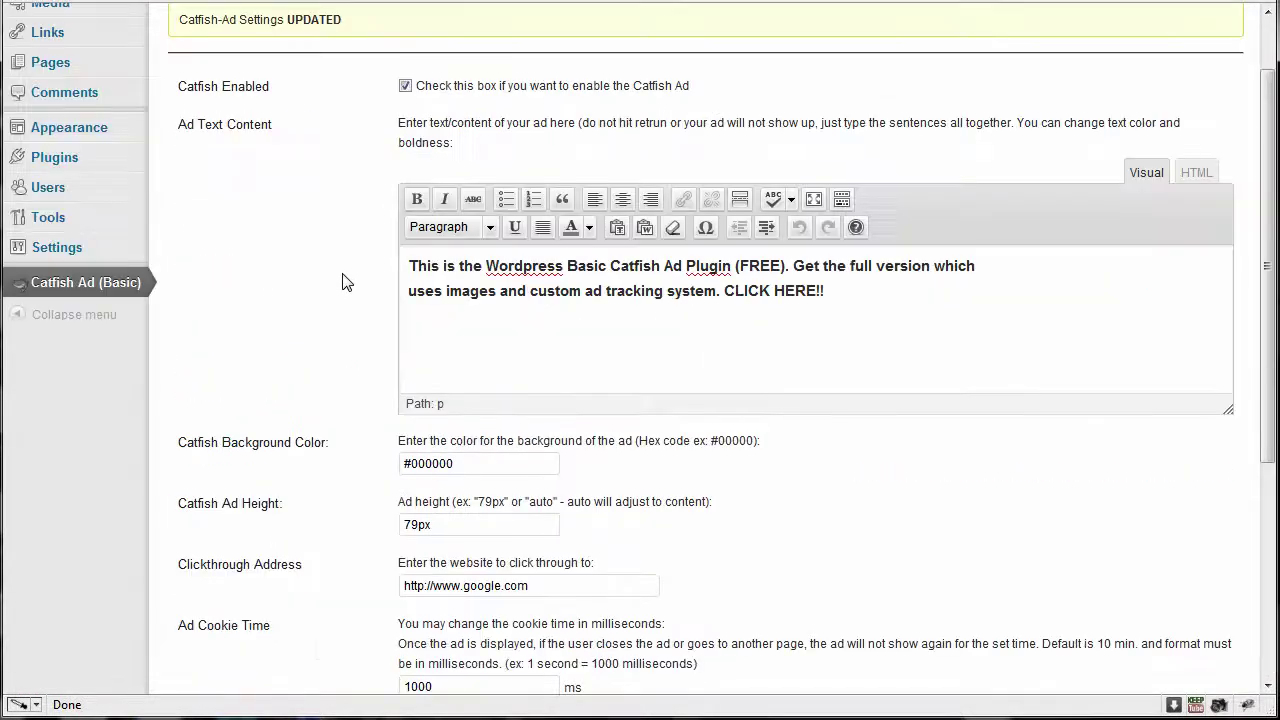
{"action": "scroll", "coordinate": [342, 281], "scroll_direction": "up", "scroll_amount": 2}
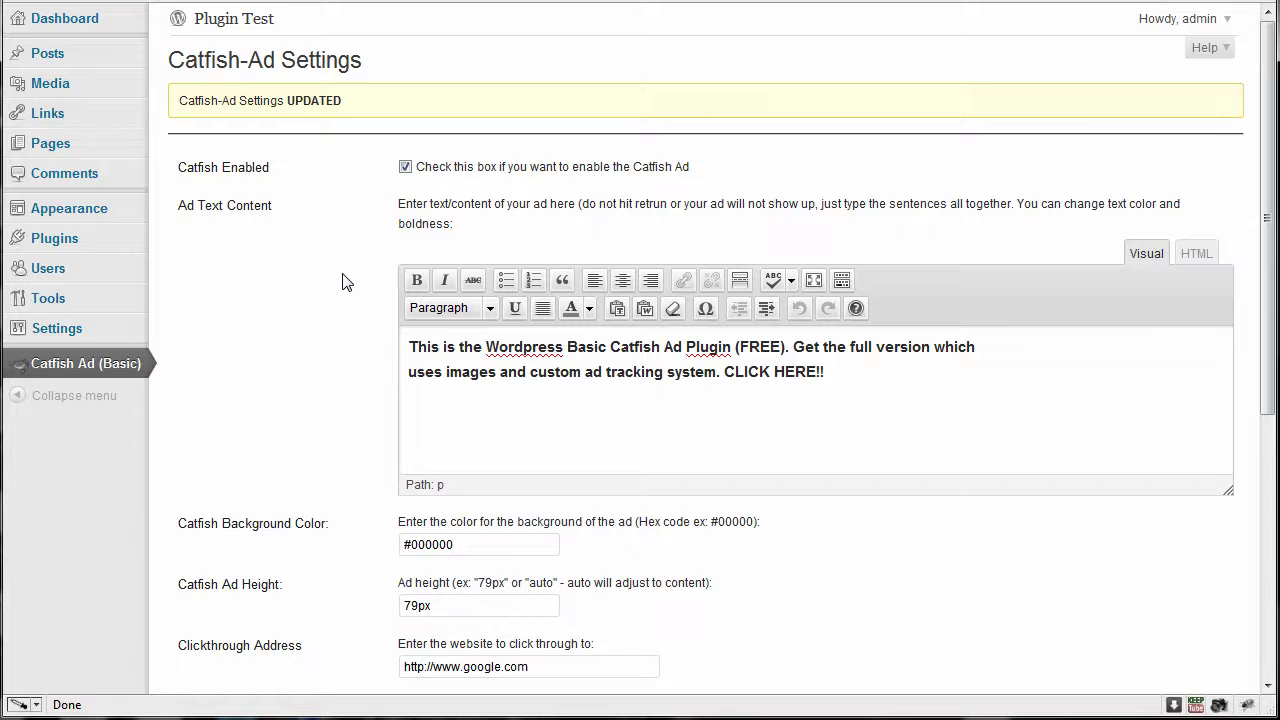
{"action": "scroll", "coordinate": [344, 280], "scroll_direction": "down", "scroll_amount": 5}
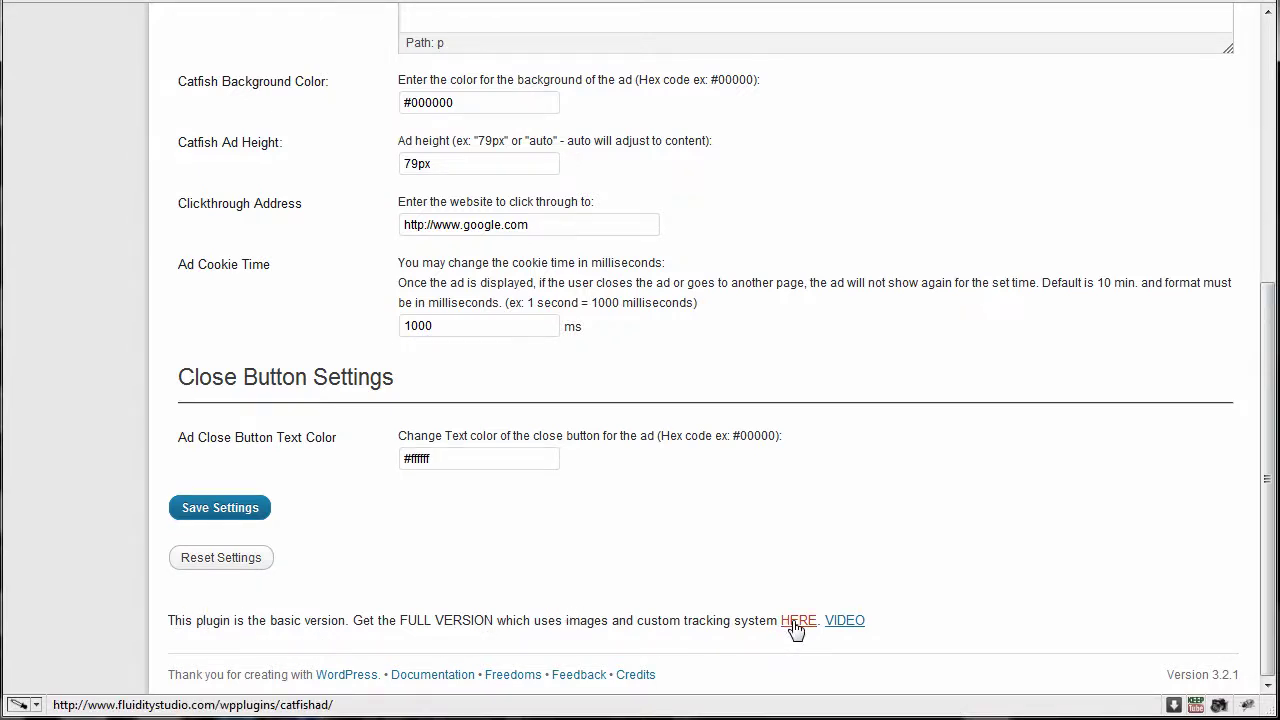
{"action": "left_click", "coordinate": [843, 621]}
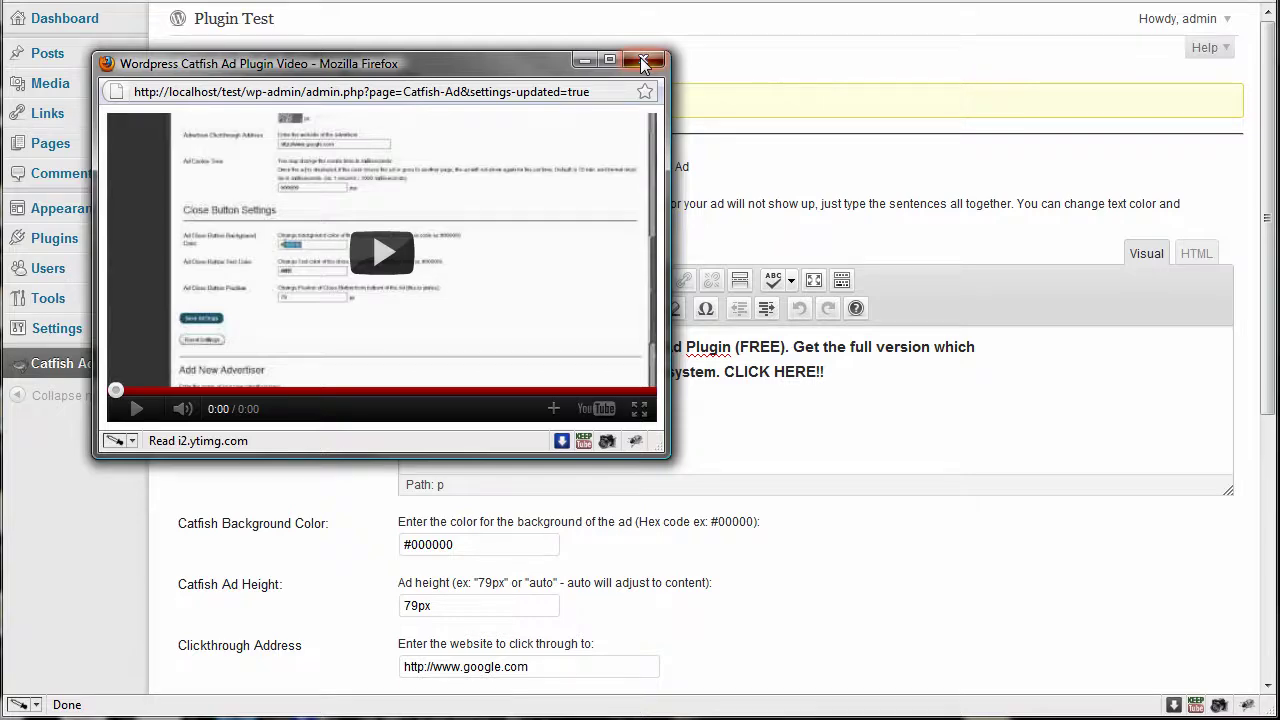
Step: Close the 'Wordpress Catfish Ad Plugin Video' window and scroll through the saved settings
{"action": "left_click", "coordinate": [643, 62]}
{"action": "scroll", "coordinate": [863, 224], "scroll_direction": "down", "scroll_amount": 4}
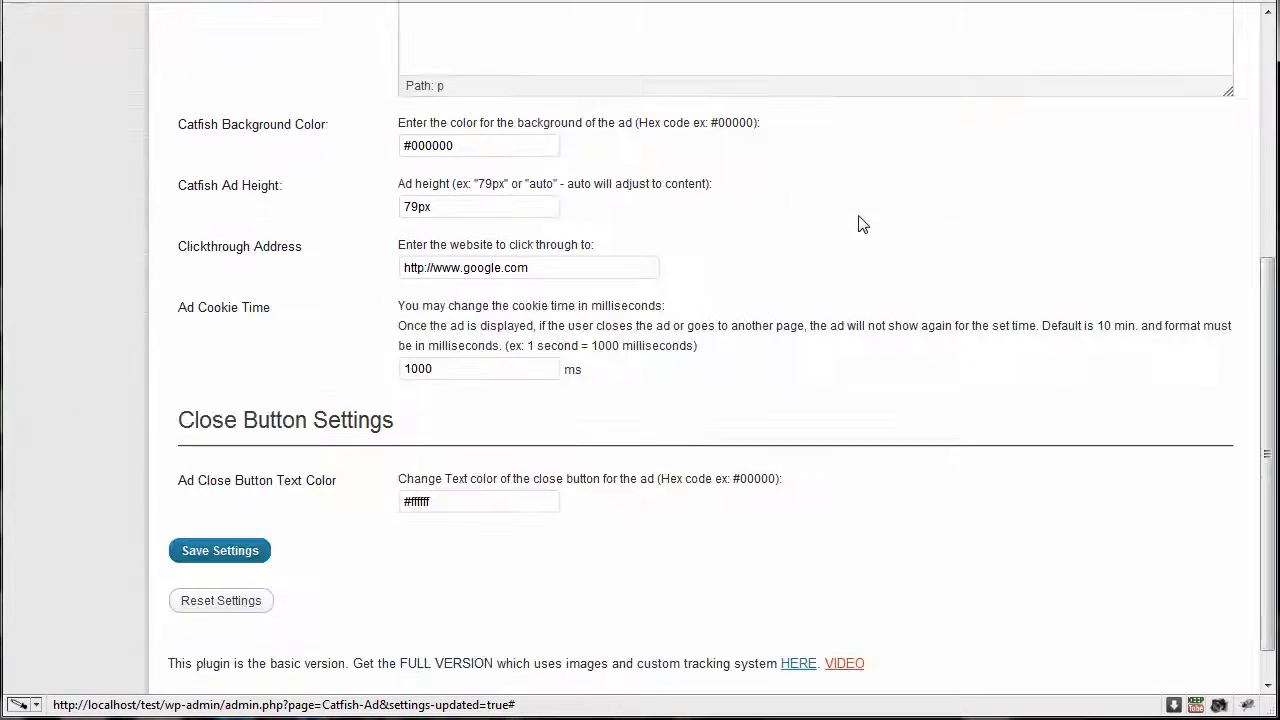
{"action": "scroll", "coordinate": [857, 240], "scroll_direction": "up", "scroll_amount": 4}
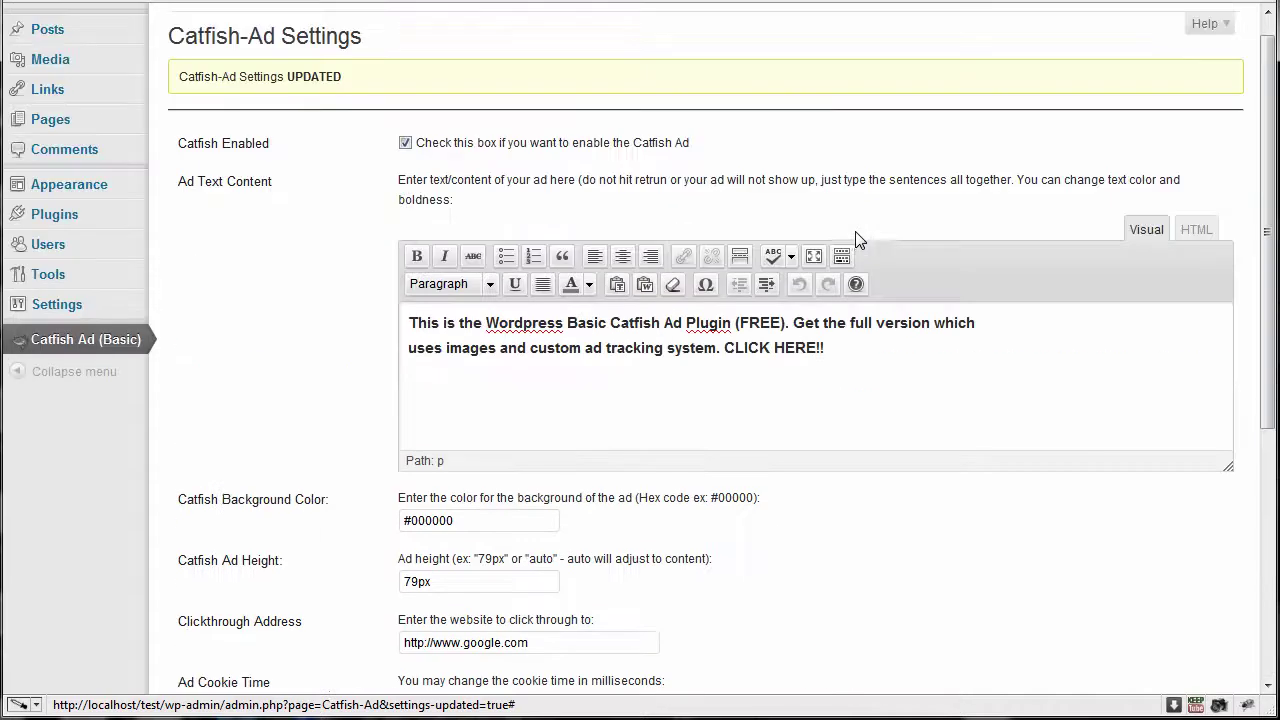
{"action": "scroll", "coordinate": [857, 240], "scroll_direction": "up", "scroll_amount": 1}
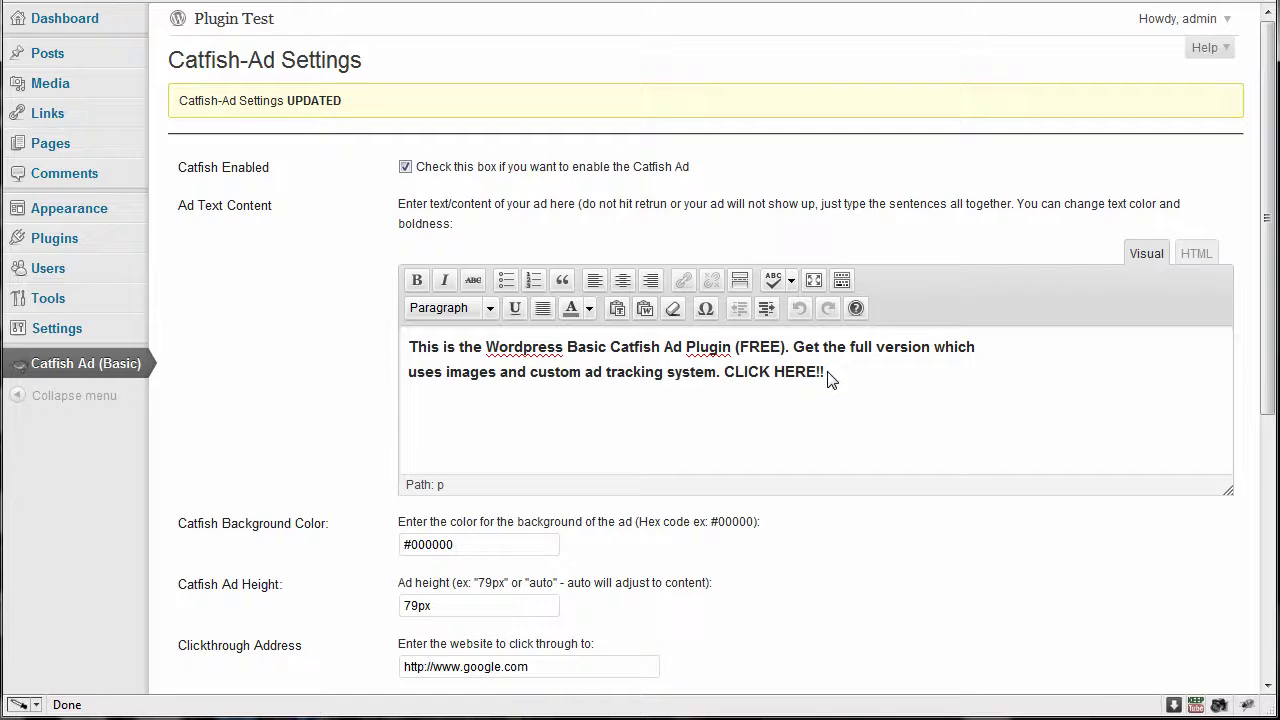
{"action": "scroll", "coordinate": [829, 377], "scroll_direction": "down", "scroll_amount": 5}
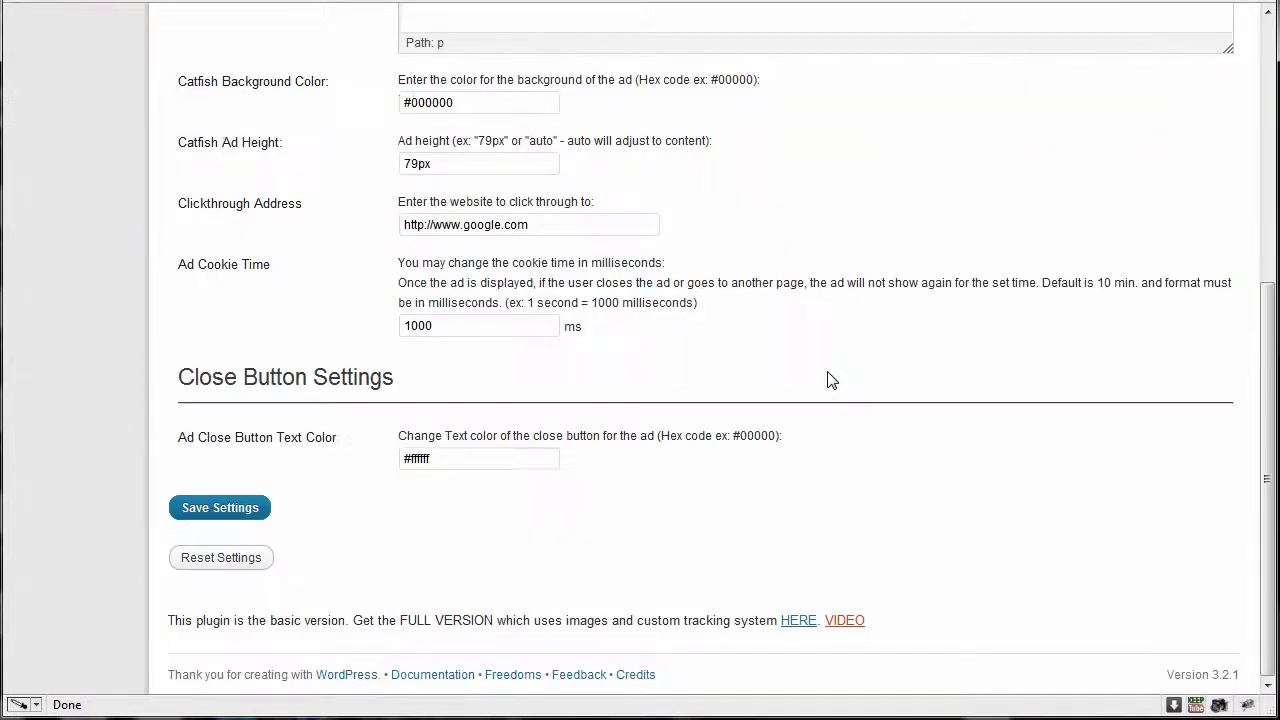
{"action": "scroll", "coordinate": [320, 455], "scroll_direction": "up", "scroll_amount": 4}
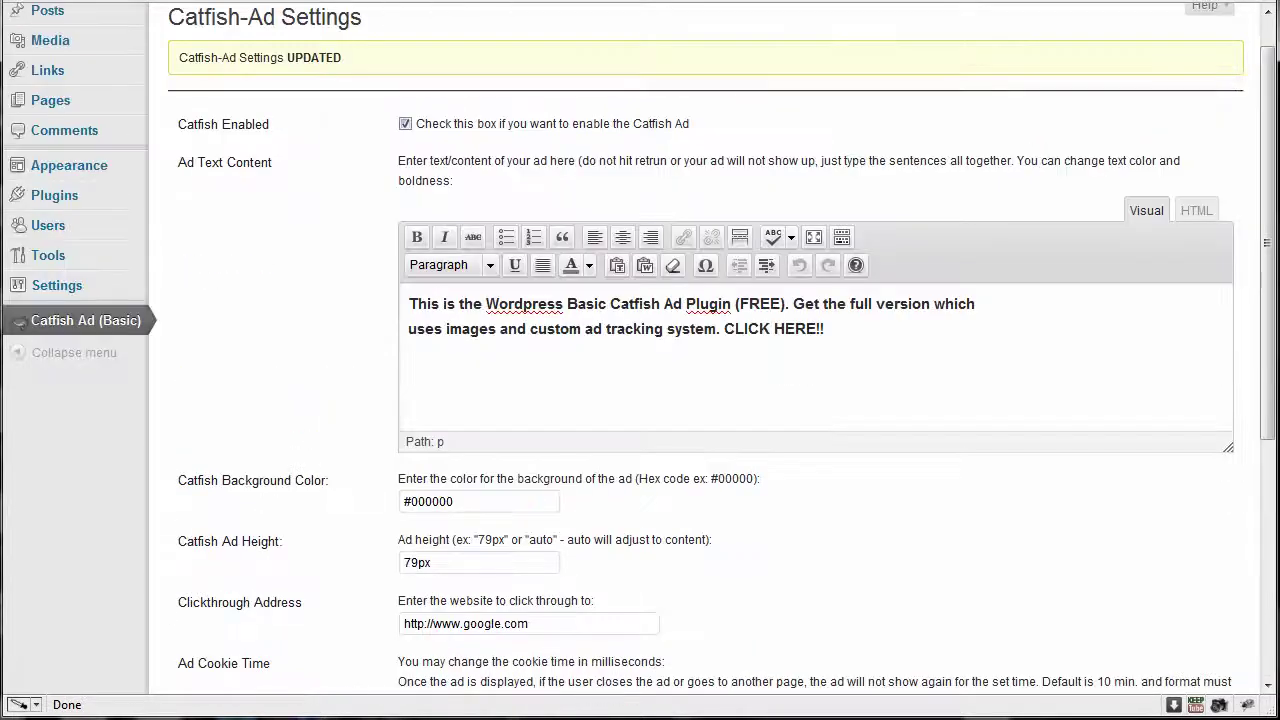